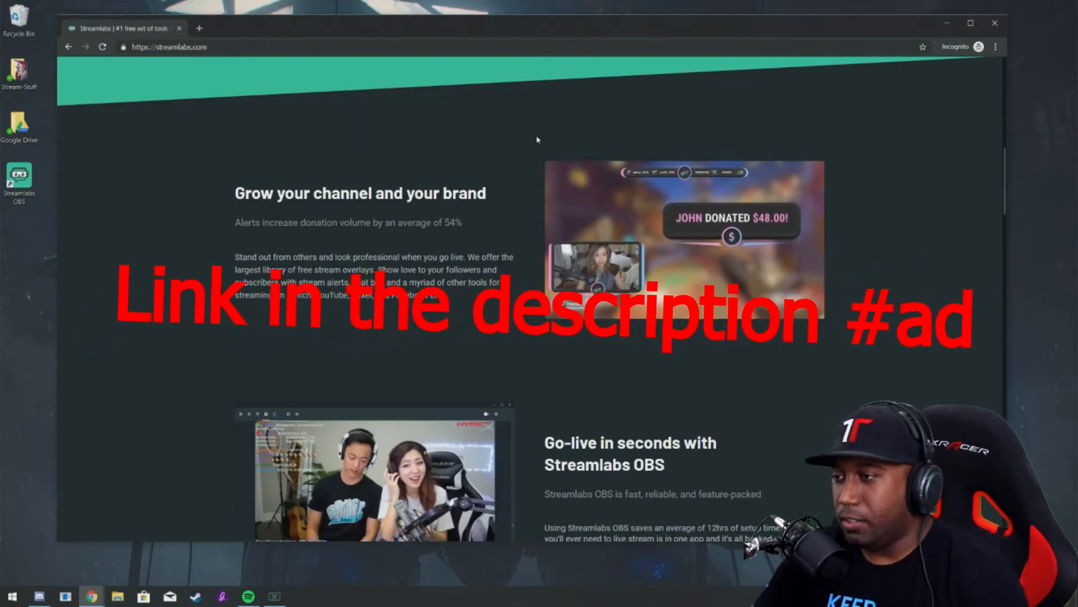
- Leave the Streamlabs website, launch Streamlabs OBS from the desktop and dismiss its Loots promotional banner
{"action": "scroll", "coordinate": [576, 277], "scroll_direction": "down", "scroll_amount": 6}
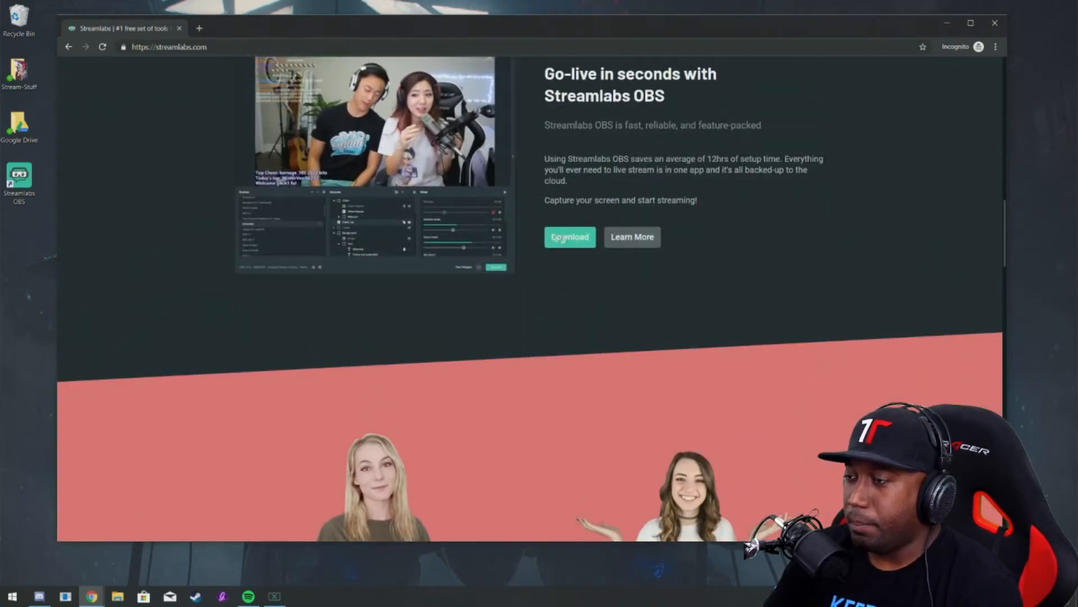
{"action": "left_click_drag", "start_coordinate": [666, 33], "coordinate": [0, 216]}
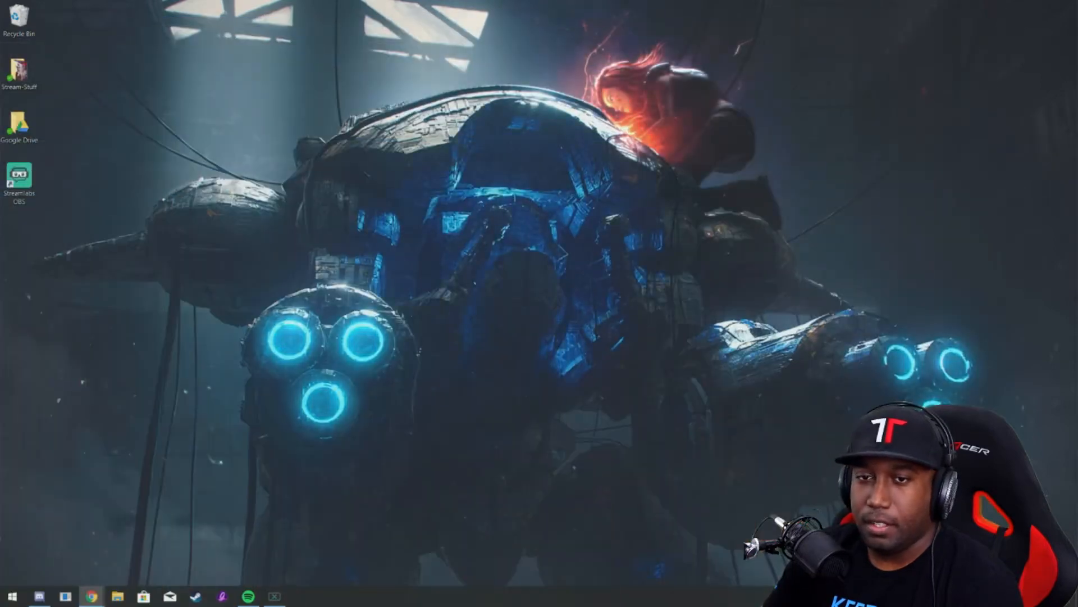
{"action": "double_click", "coordinate": [34, 179]}
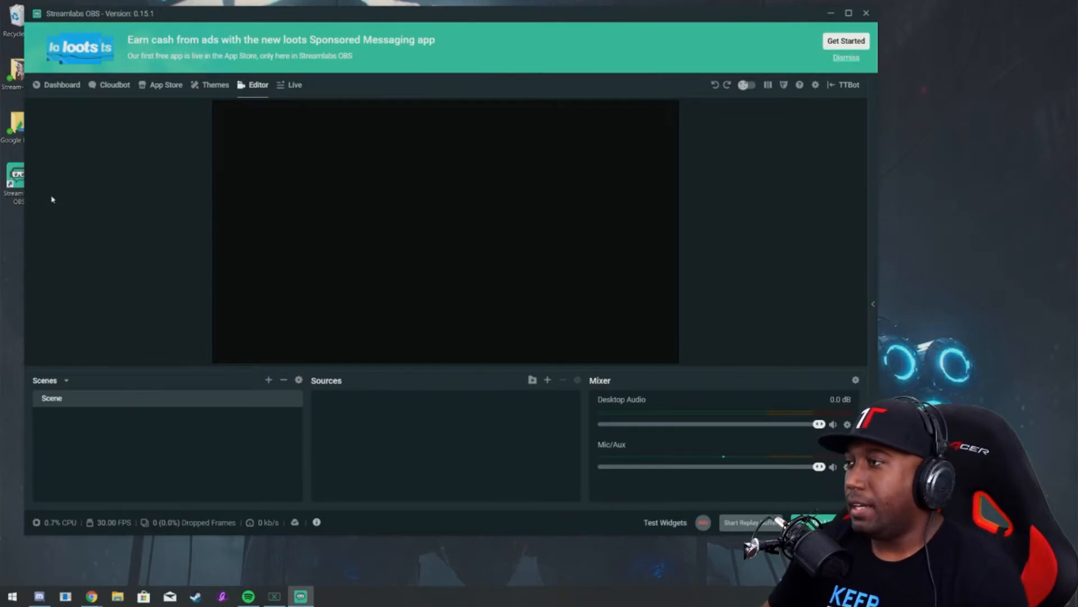
{"action": "left_click", "coordinate": [846, 58]}
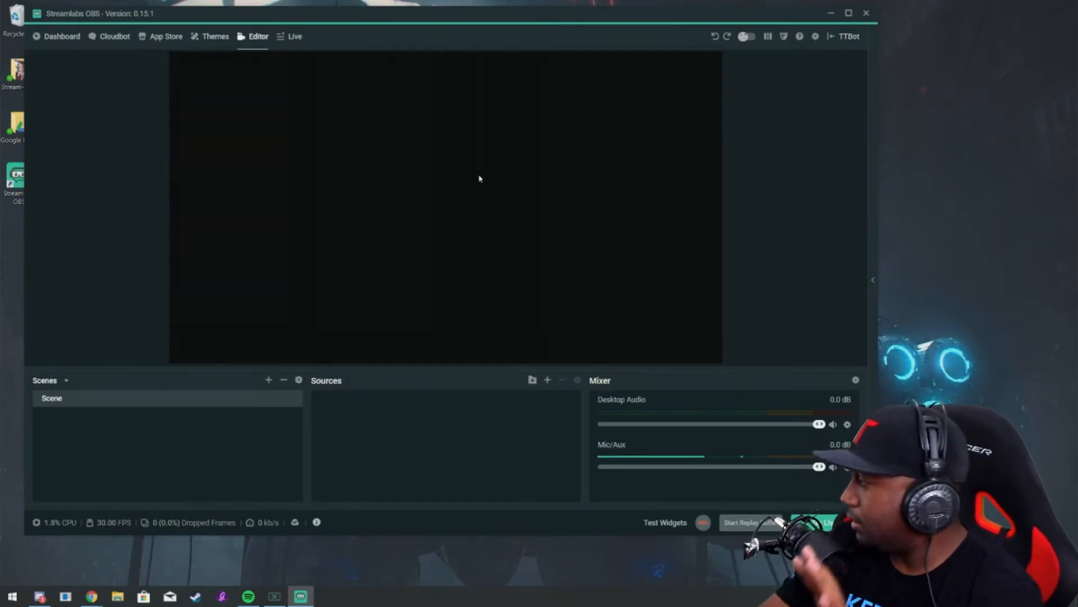
- Open the scene themes gallery, look at the themes filtered by red, and clear the colour filter
{"action": "left_click", "coordinate": [214, 40]}
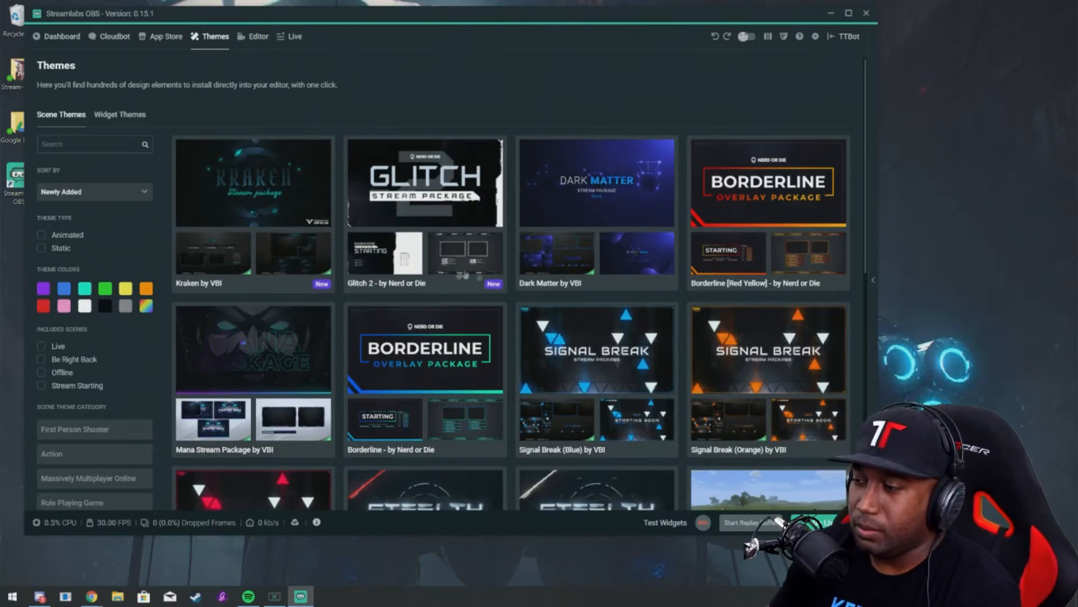
{"action": "scroll", "coordinate": [70, 271], "scroll_direction": "down", "scroll_amount": 4}
{"action": "scroll", "coordinate": [70, 271], "scroll_direction": "up", "scroll_amount": 3}
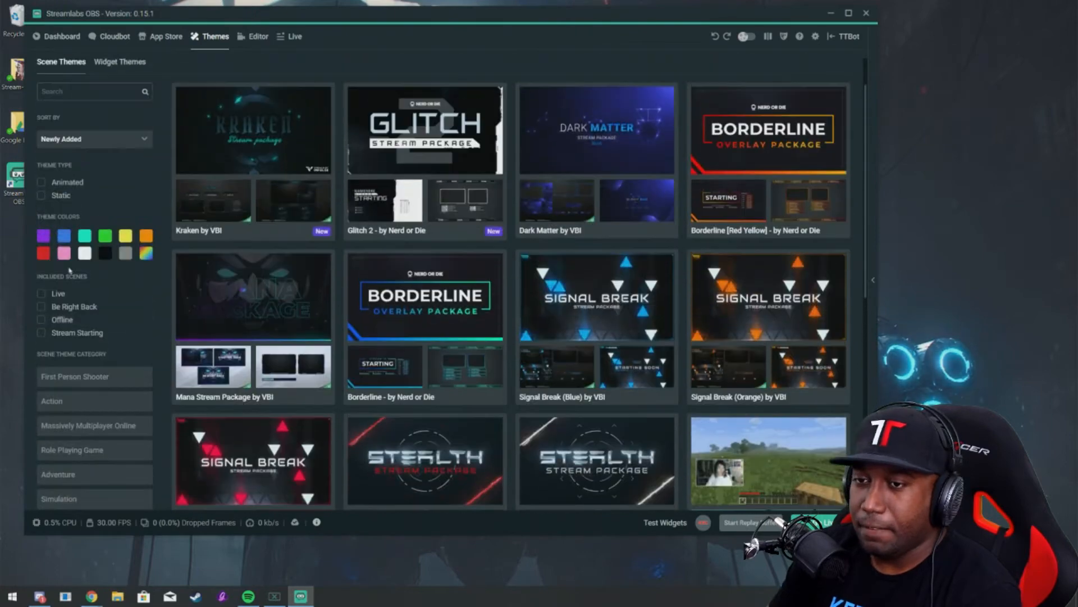
{"action": "left_click", "coordinate": [43, 254]}
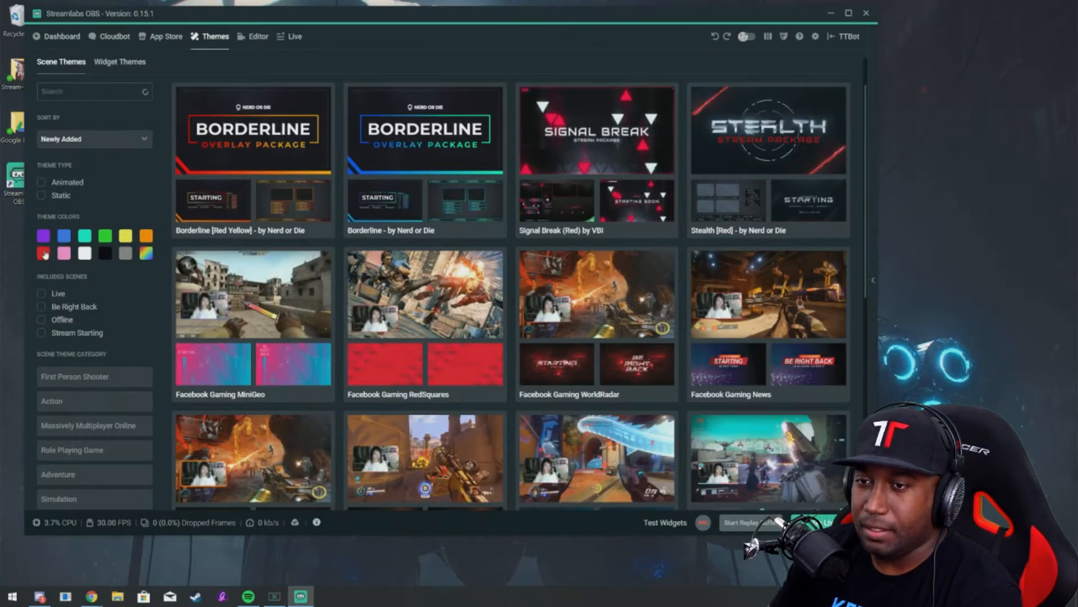
{"action": "left_click", "coordinate": [43, 254]}
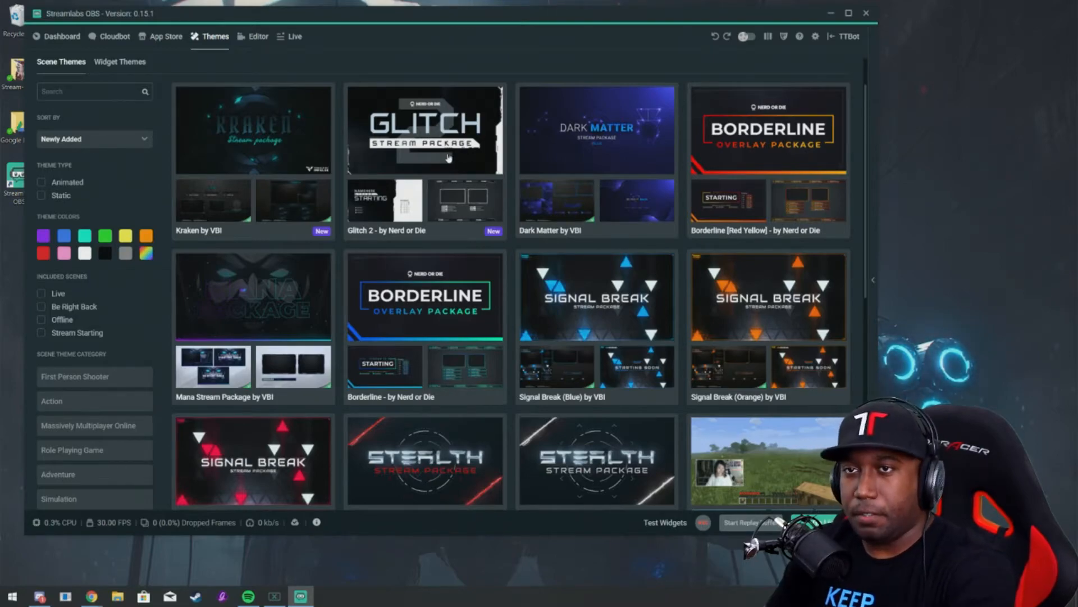
- Browse the first page of scene themes, open Kraken by VBI and install its overlay
{"action": "scroll", "coordinate": [352, 360], "scroll_direction": "down", "scroll_amount": 15}
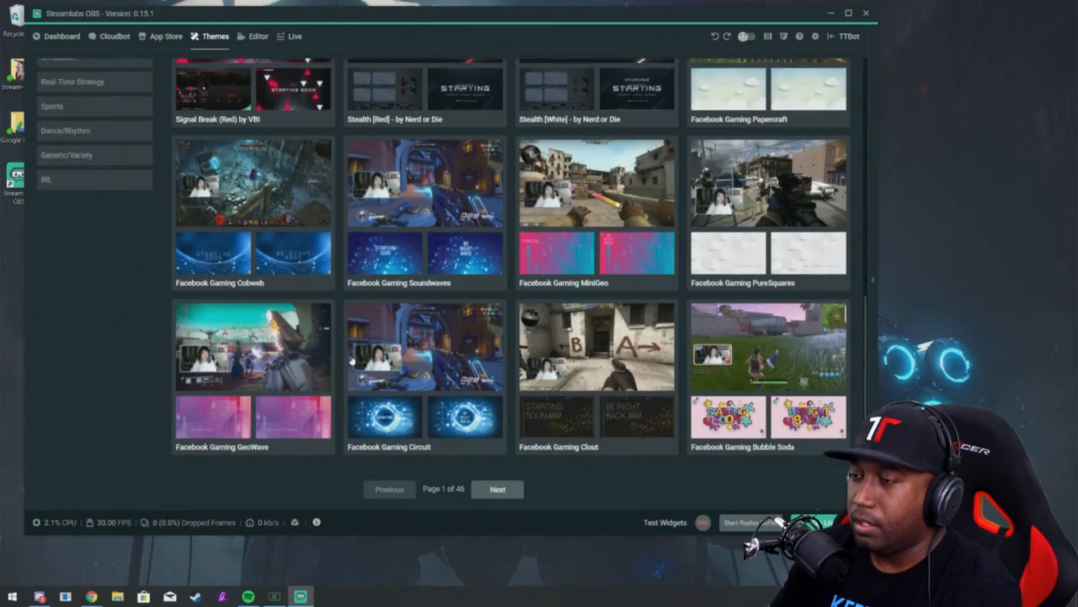
{"action": "scroll", "coordinate": [379, 343], "scroll_direction": "up", "scroll_amount": 15}
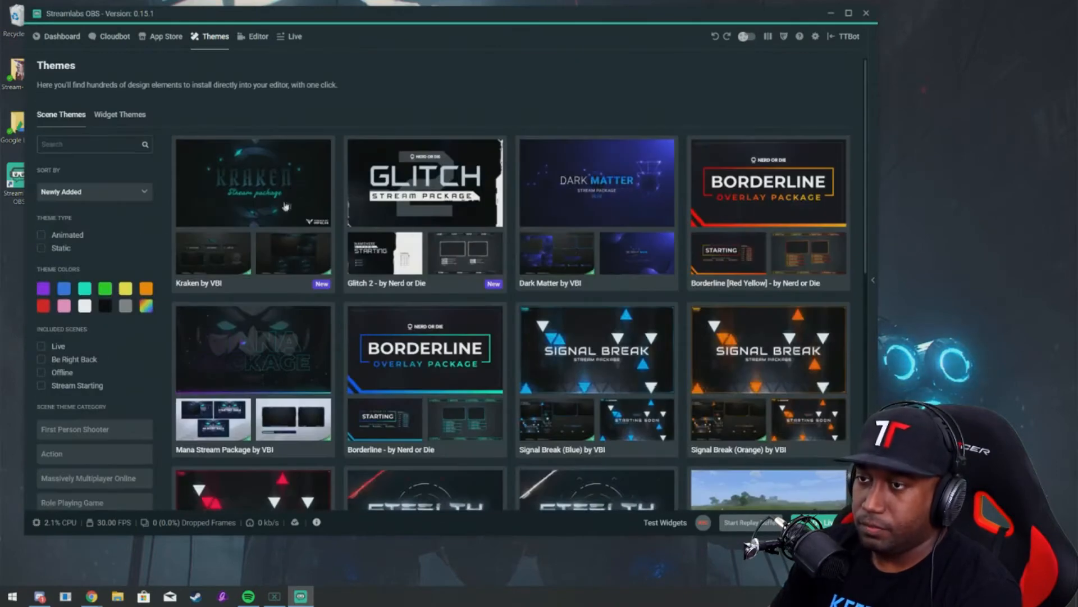
{"action": "left_click", "coordinate": [258, 195]}
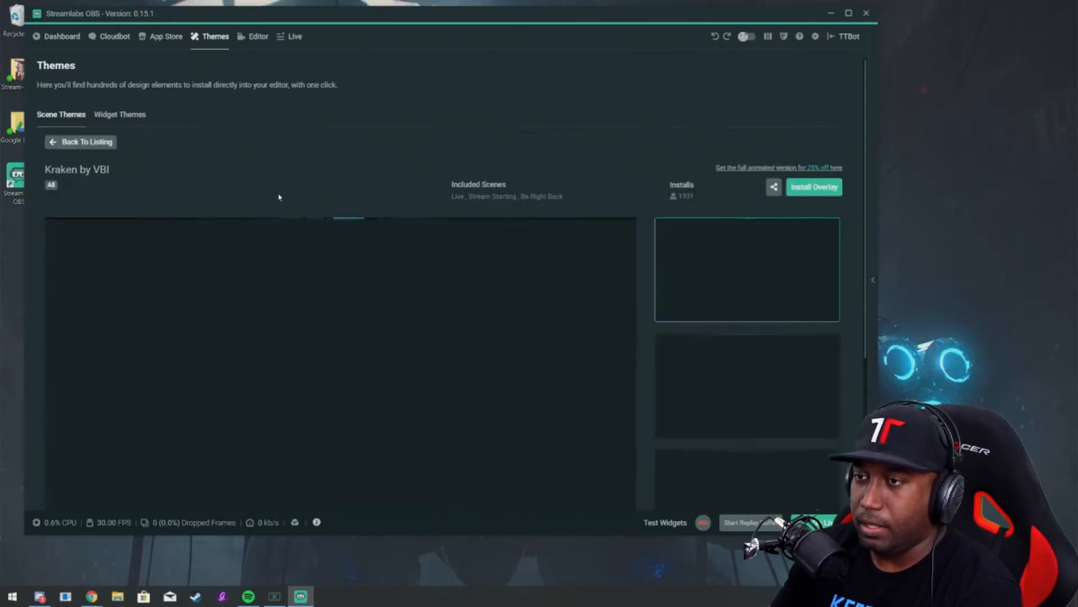
{"action": "left_click", "coordinate": [809, 191]}
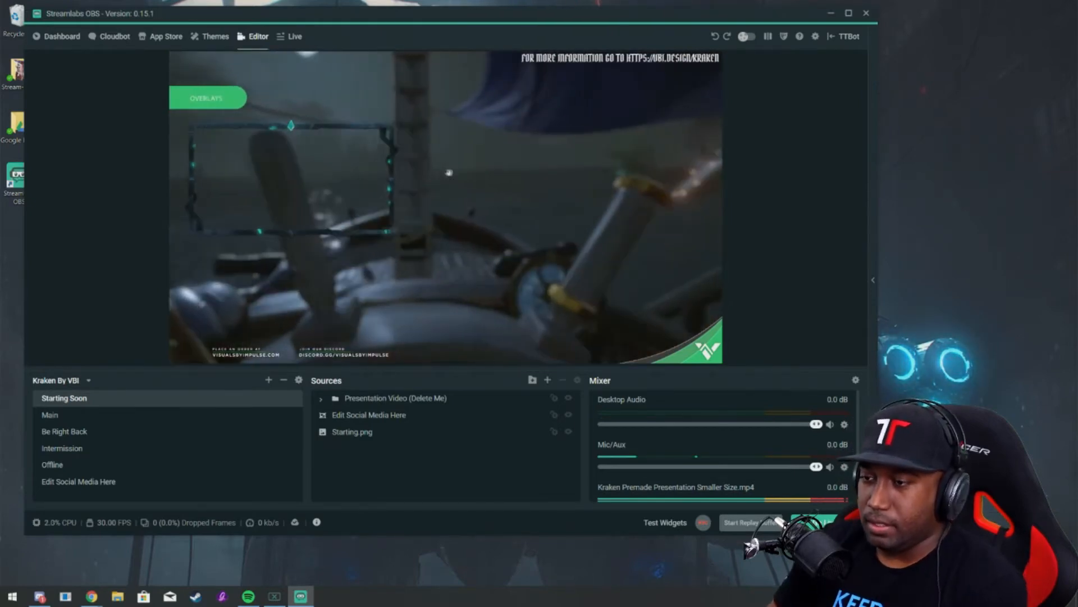
- Delete the Presentation Video (Delete Me) folder from the Starting Soon scene's sources
{"action": "left_click", "coordinate": [329, 399]}
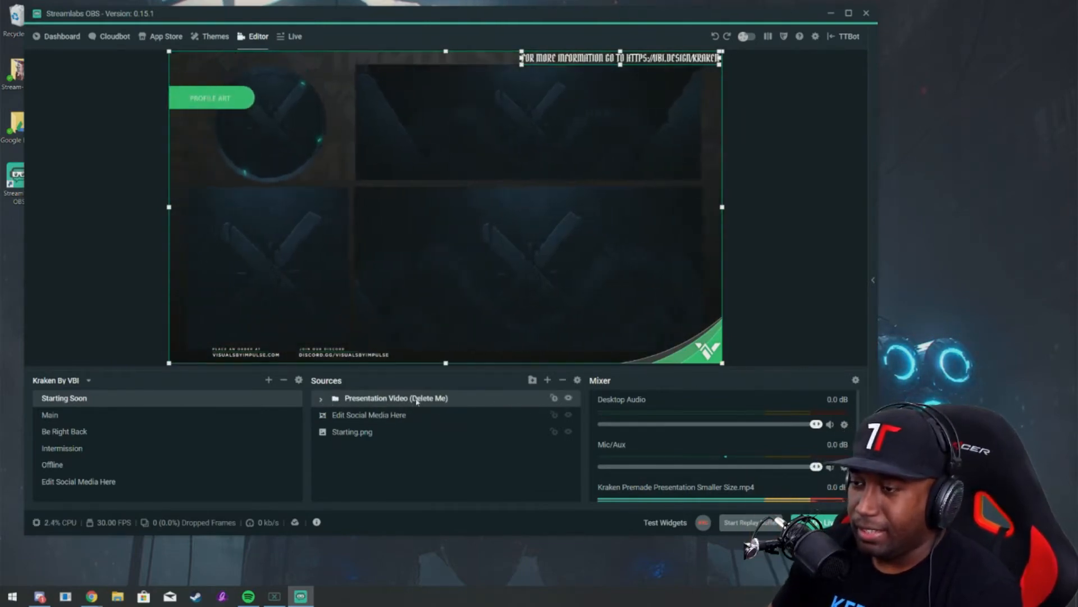
{"action": "key", "text": "Delete"}
{"action": "left_click", "coordinate": [561, 298]}
{"action": "left_click_drag", "start_coordinate": [393, 398], "coordinate": [379, 423]}
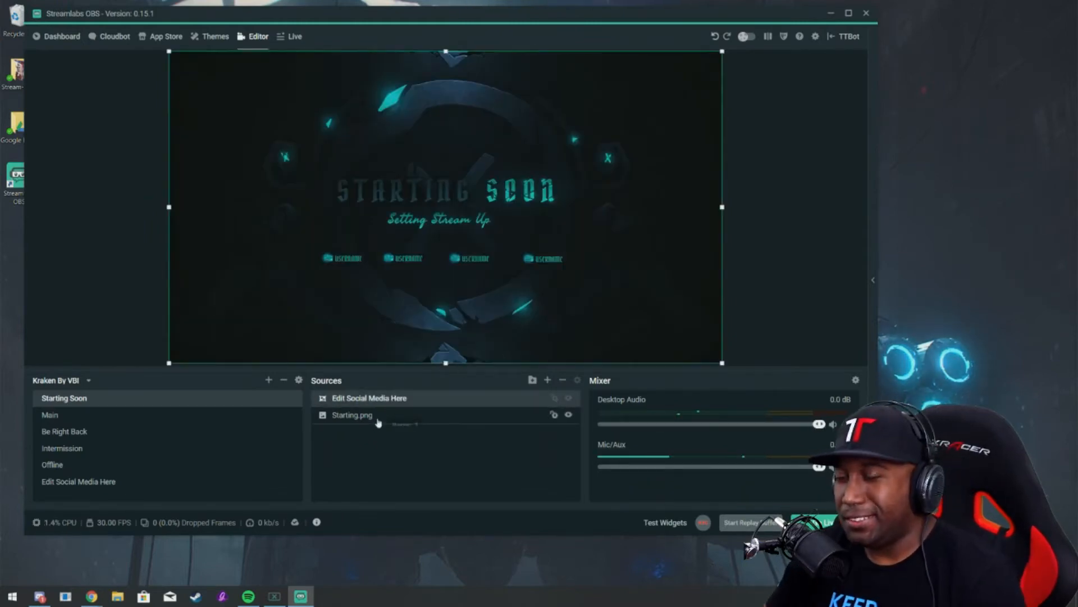
{"action": "left_click_drag", "start_coordinate": [379, 423], "coordinate": [388, 449]}
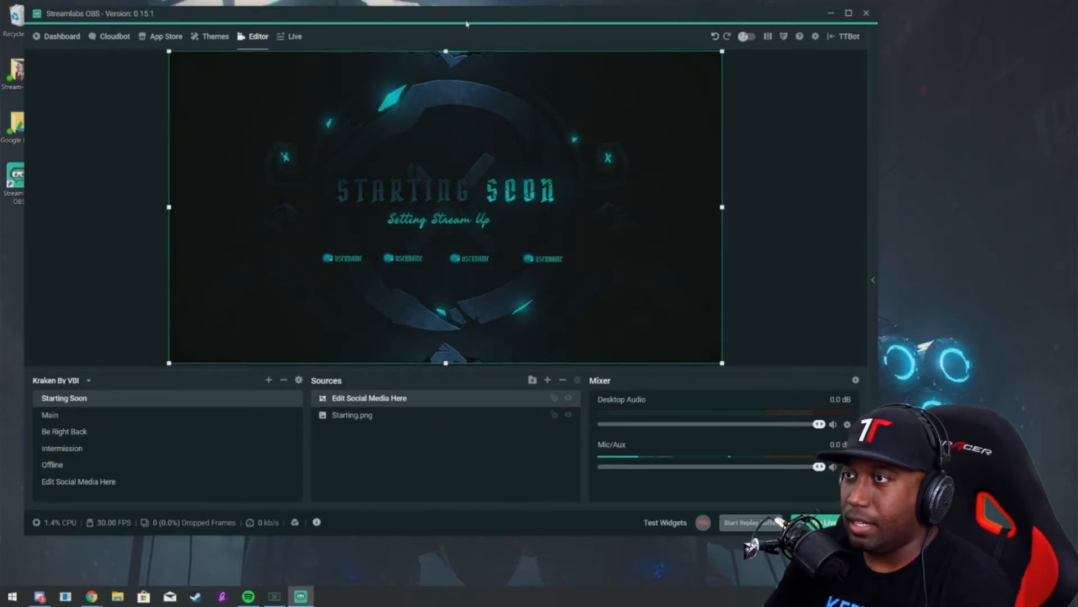
- Maximize the window and check which elements the Edit Social Media Here and Starting.png sources cover
{"action": "double_click", "coordinate": [828, 8]}
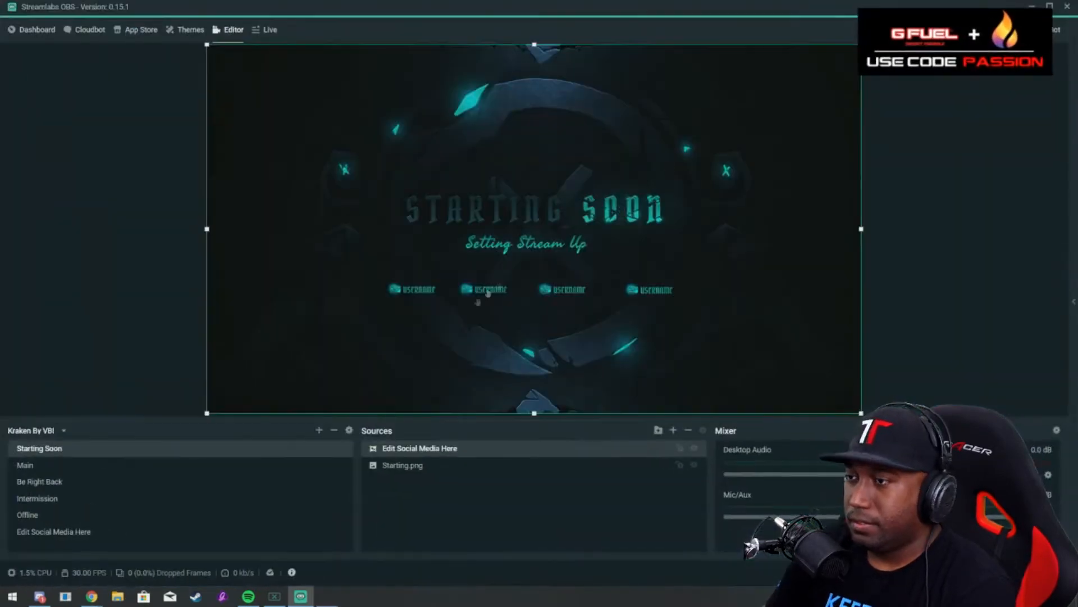
{"action": "left_click", "coordinate": [441, 465]}
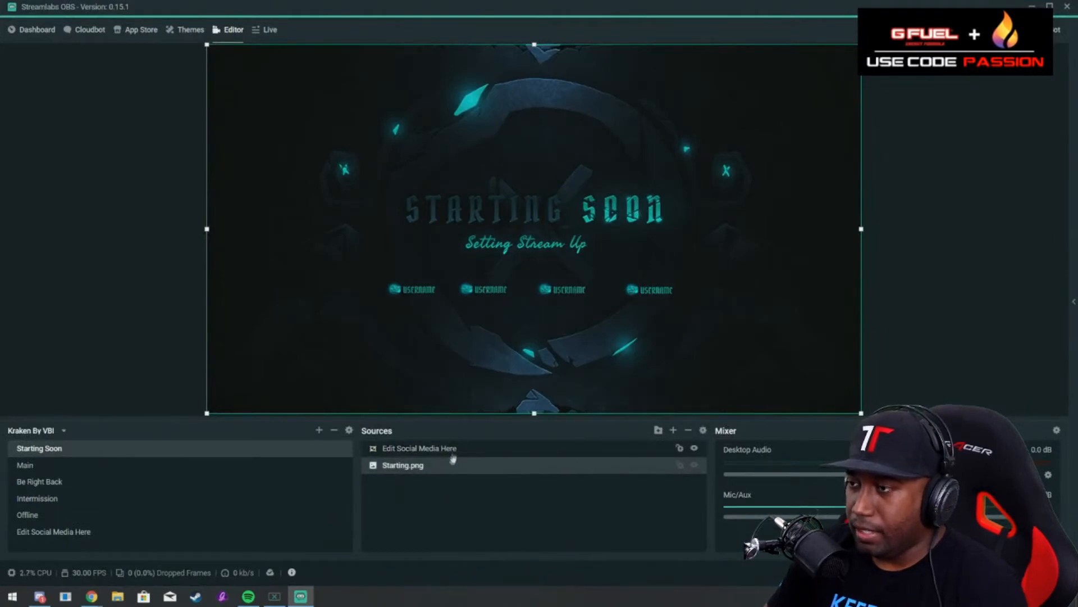
{"action": "left_click", "coordinate": [446, 452]}
{"action": "left_click", "coordinate": [444, 463]}
{"action": "left_click", "coordinate": [427, 456]}
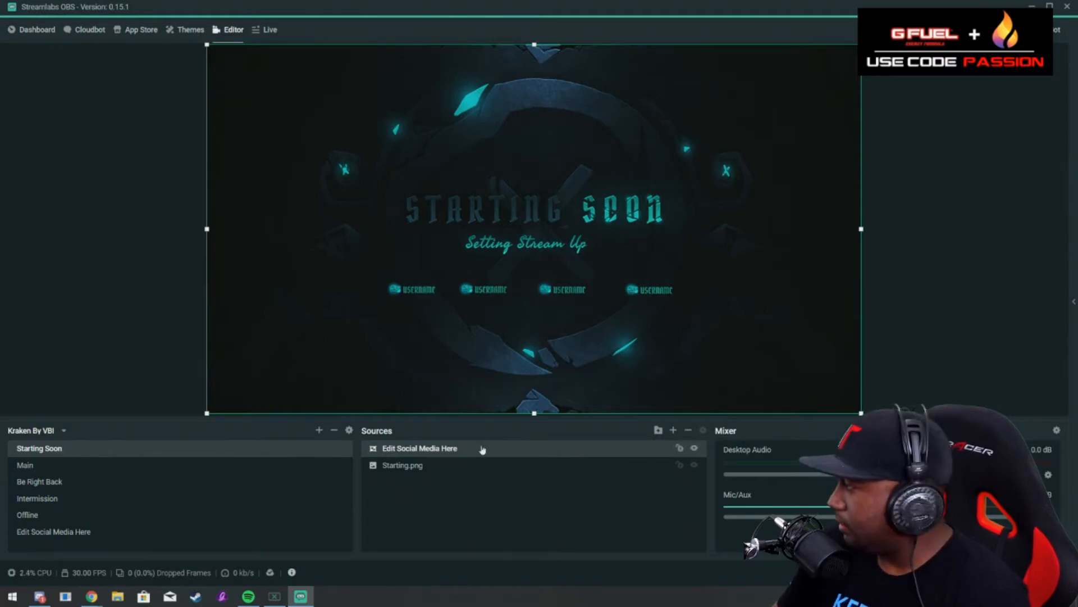
- Open the Edit Social Media Here scene and select each Social Media folder to locate its element on the canvas
{"action": "left_click", "coordinate": [53, 531]}
{"action": "left_click", "coordinate": [433, 456]}
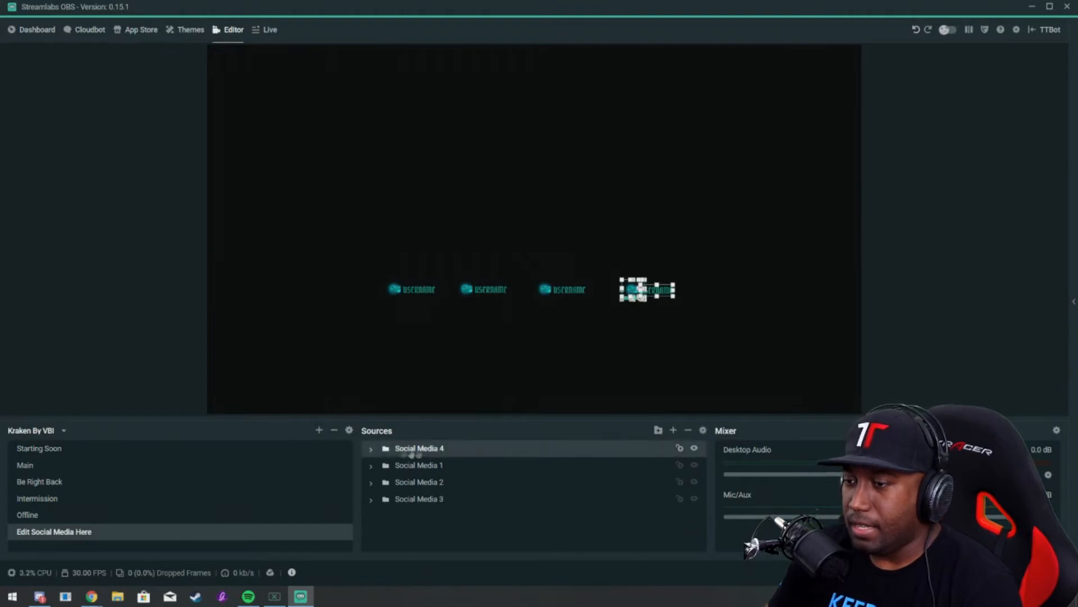
{"action": "left_click", "coordinate": [441, 467]}
{"action": "left_click", "coordinate": [430, 481]}
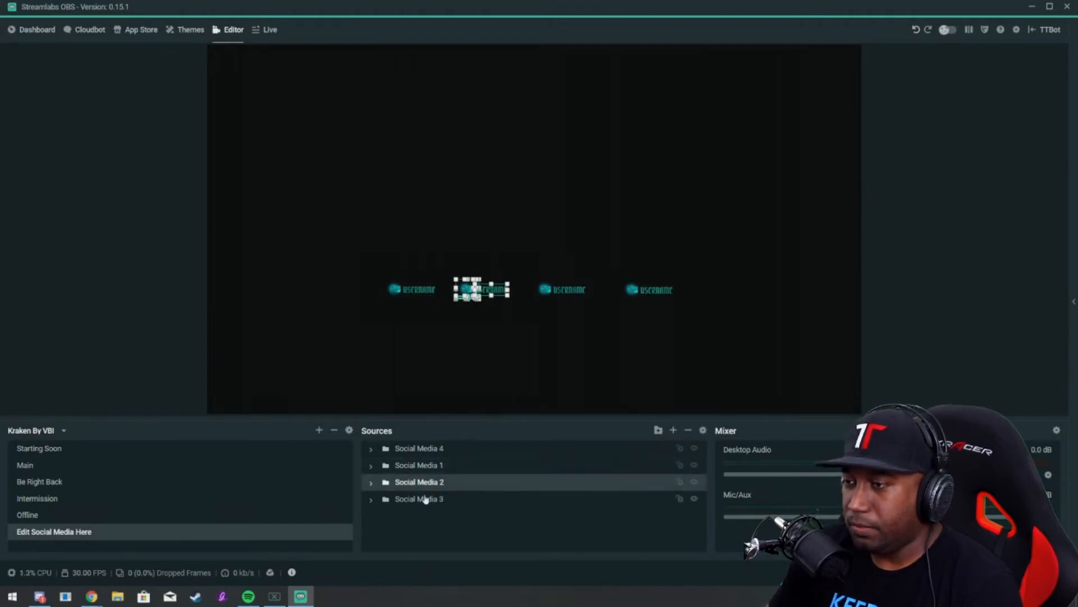
{"action": "left_click", "coordinate": [425, 499]}
{"action": "left_click", "coordinate": [427, 448]}
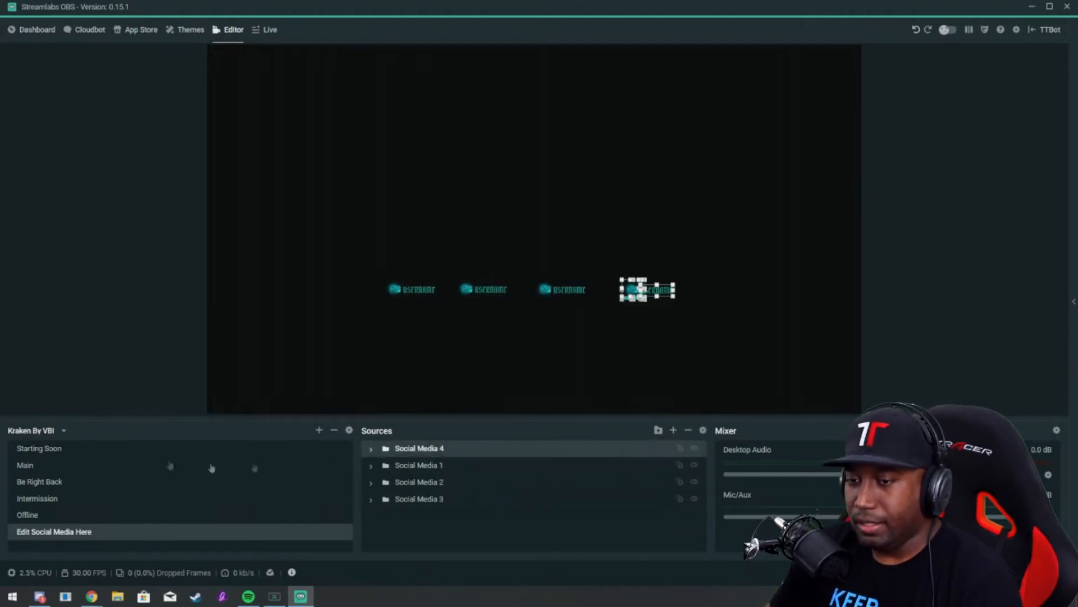
- Review the Starting Soon, Be Right Back, Intermission, Offline and Main scenes, finishing on Main
{"action": "left_click", "coordinate": [59, 448]}
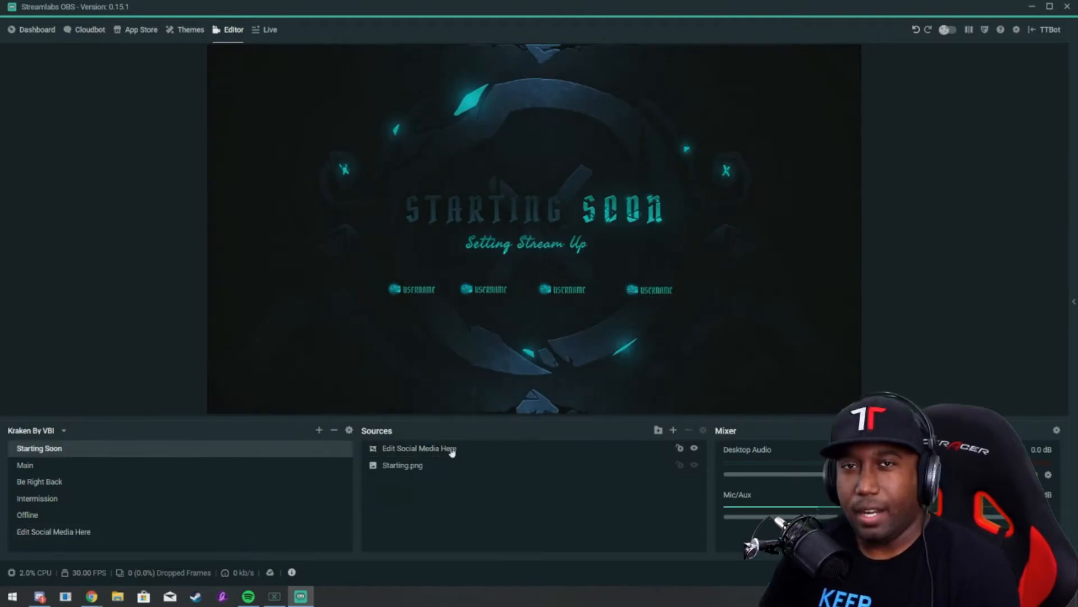
{"action": "left_click", "coordinate": [50, 468]}
{"action": "left_click", "coordinate": [66, 484]}
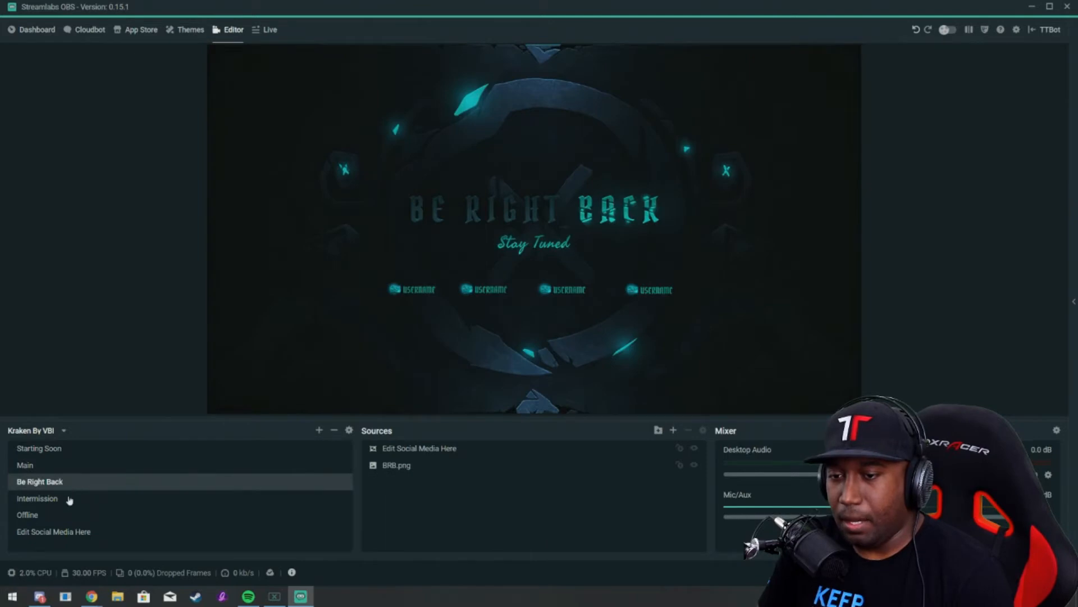
{"action": "left_click", "coordinate": [70, 499]}
{"action": "left_click", "coordinate": [68, 516]}
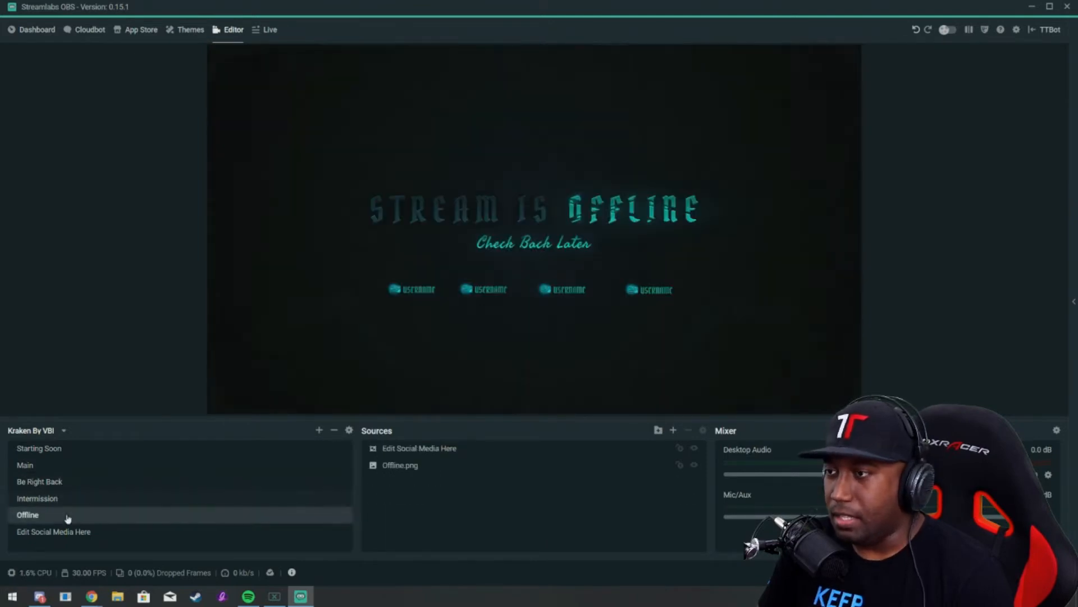
{"action": "left_click", "coordinate": [90, 498]}
{"action": "left_click", "coordinate": [86, 481]}
{"action": "left_click", "coordinate": [83, 464]}
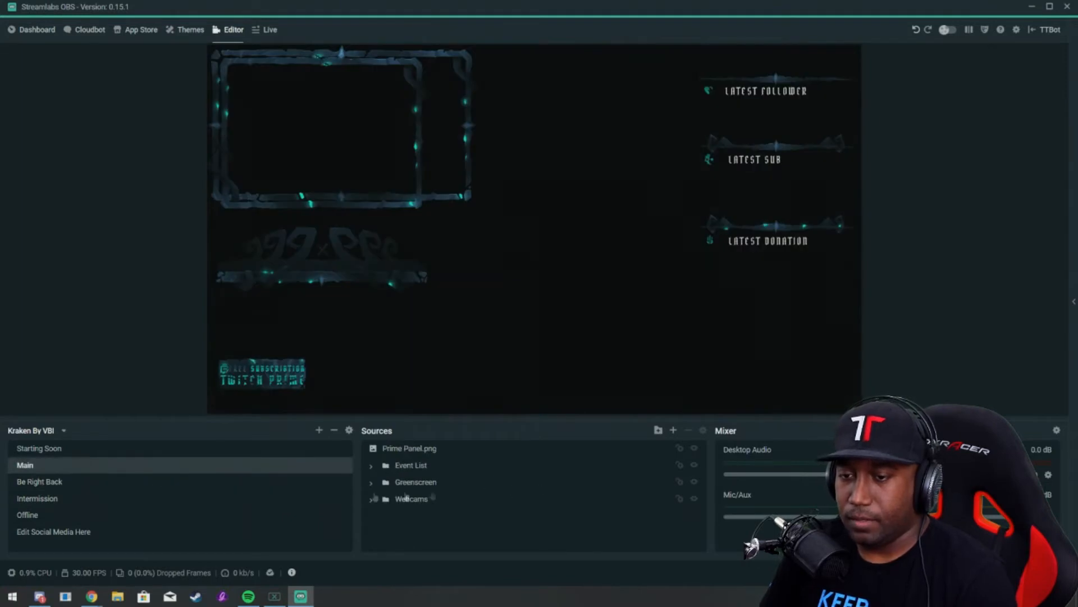
{"action": "left_click", "coordinate": [122, 450]}
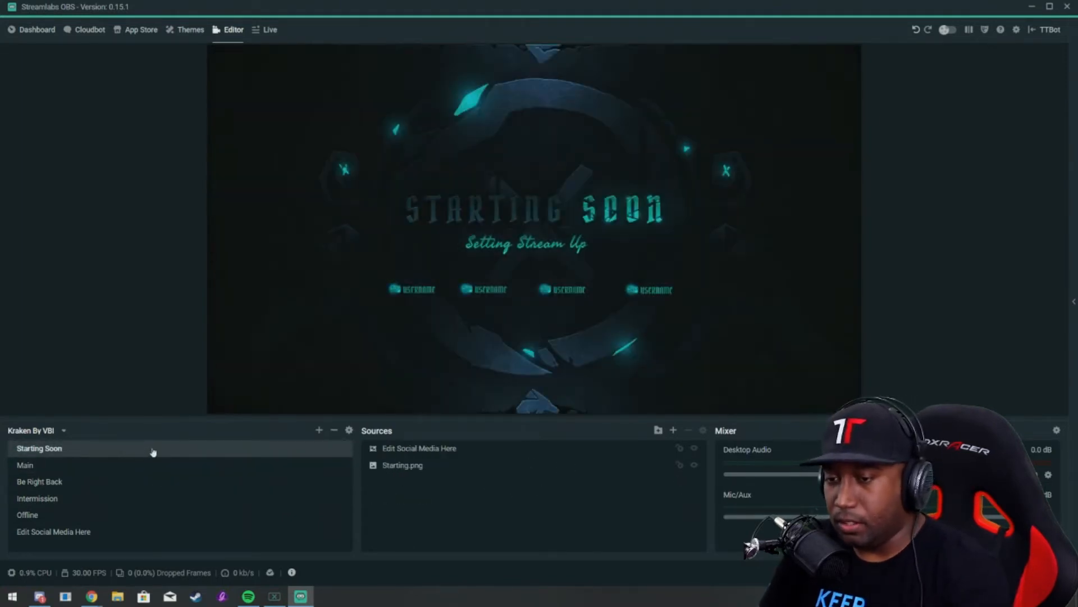
{"action": "left_click", "coordinate": [129, 467]}
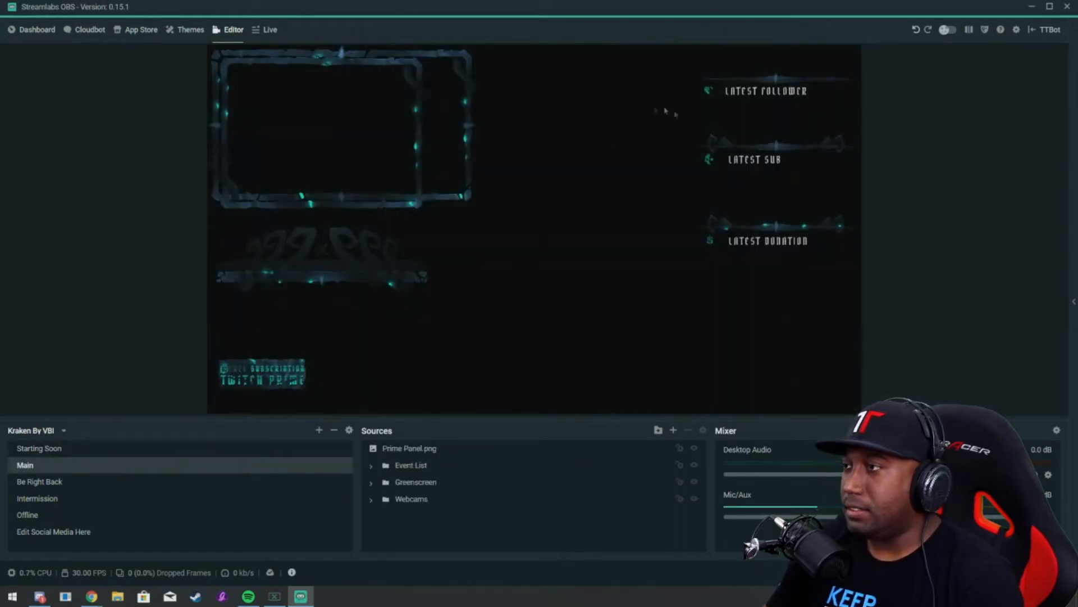
- Move the 16x9 webcam frame off the 4x3 frame, to about 701 px from the canvas's left edge and 80 px from its top
{"action": "left_click_drag", "start_coordinate": [444, 166], "coordinate": [675, 189]}
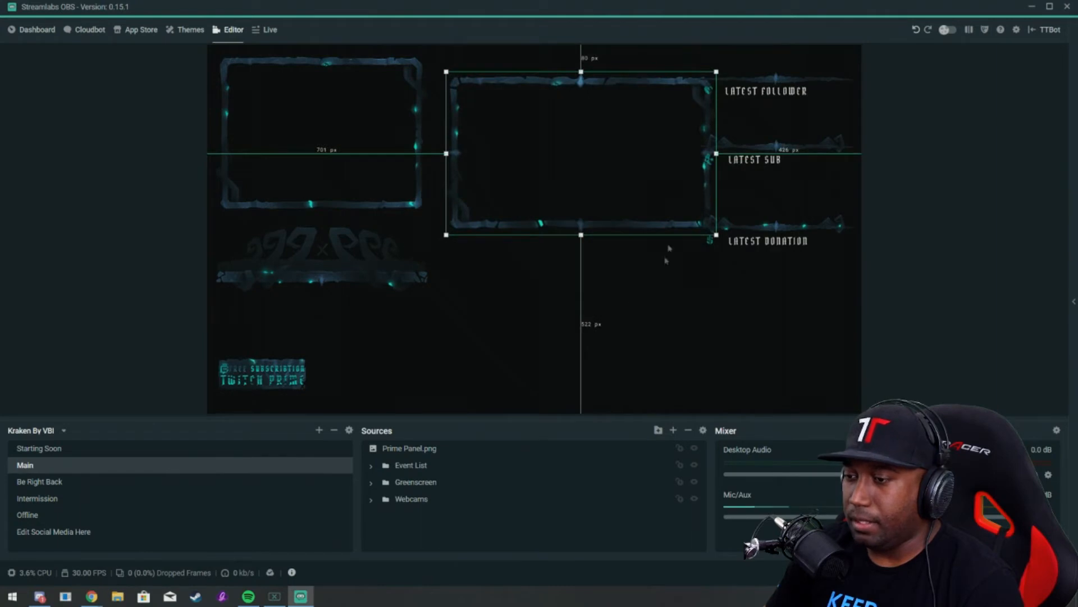
{"action": "left_click", "coordinate": [302, 120]}
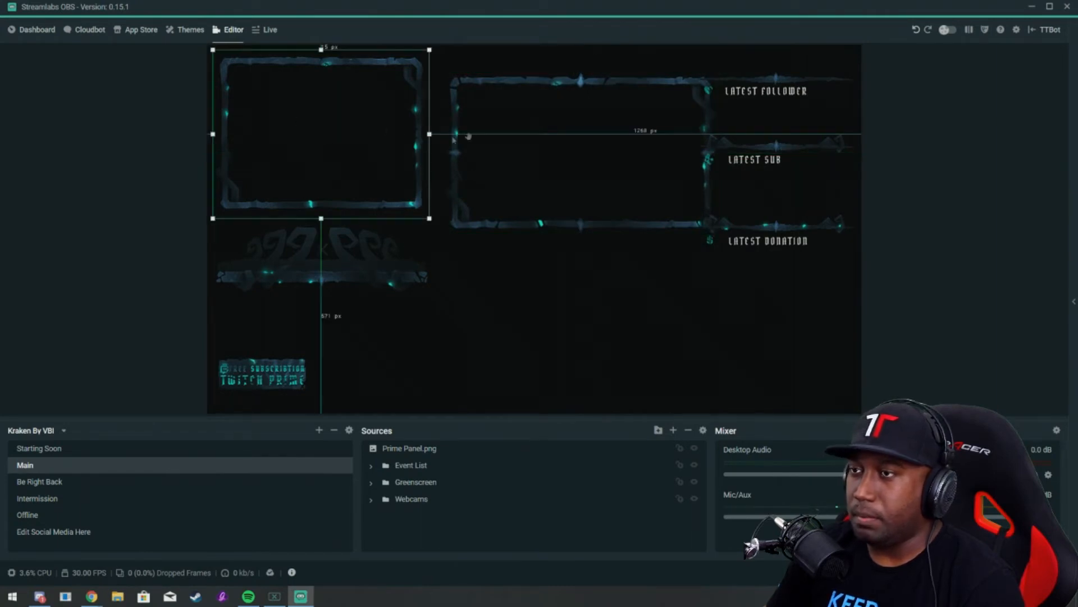
{"action": "left_click", "coordinate": [323, 110]}
{"action": "left_click", "coordinate": [580, 105]}
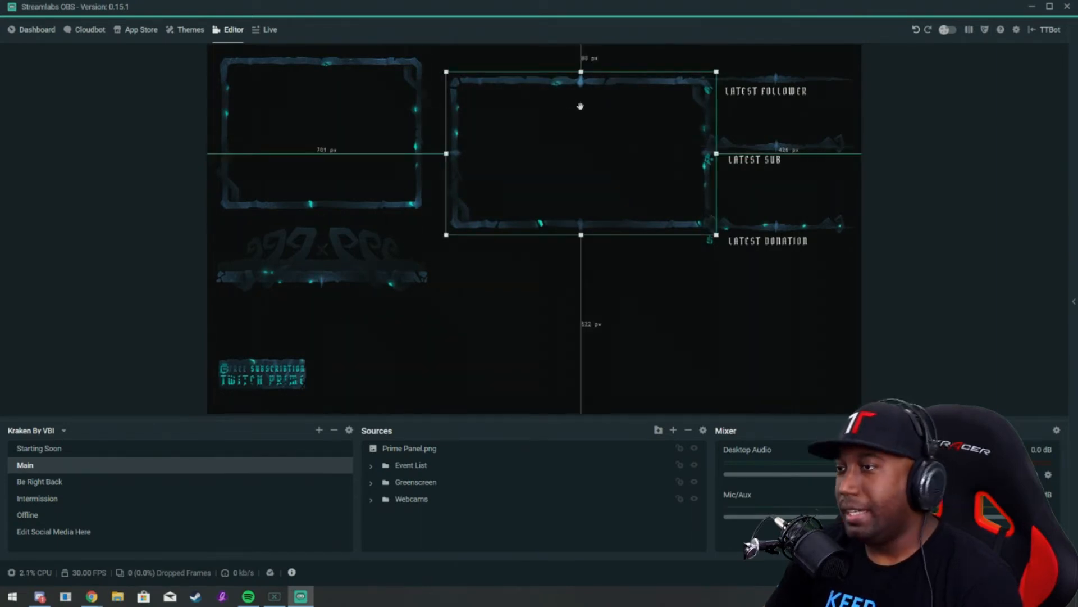
- Move the front greenscreen bar to the canvas's lower-right corner, about 1220 px from the left edge and 43 px from the bottom
{"action": "left_click", "coordinate": [341, 280]}
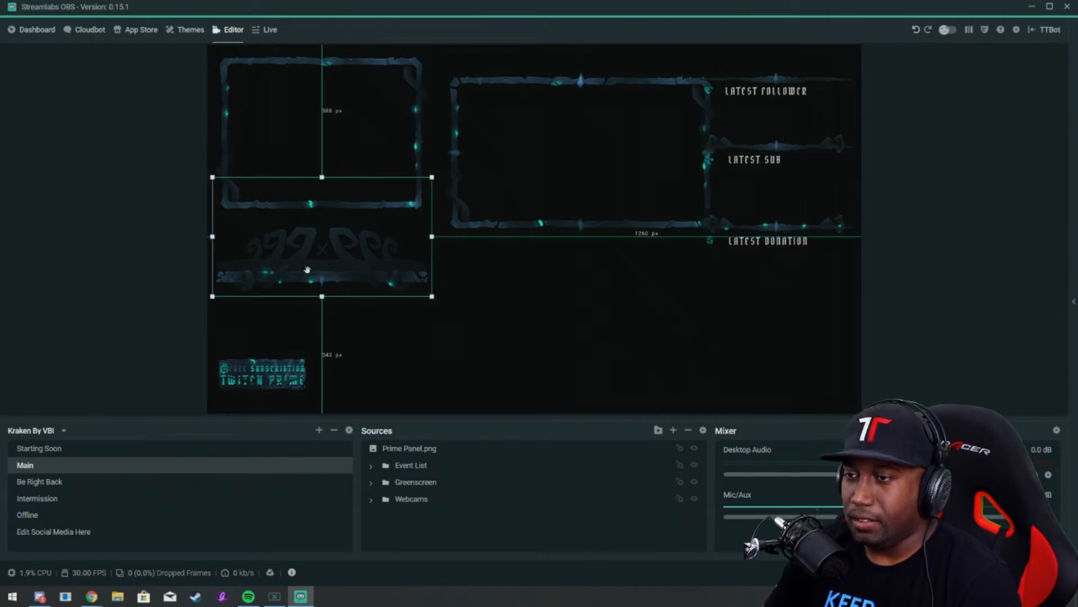
{"action": "mouse_move", "coordinate": [315, 269]}
{"action": "left_mouse_down"}
{"action": "mouse_move", "coordinate": [323, 288]}
{"action": "mouse_move", "coordinate": [536, 354]}
{"action": "mouse_move", "coordinate": [725, 362]}
{"action": "mouse_move", "coordinate": [340, 269]}
{"action": "mouse_move", "coordinate": [413, 307]}
{"action": "mouse_move", "coordinate": [339, 250]}
{"action": "mouse_move", "coordinate": [334, 265]}
{"action": "left_mouse_up"}
{"action": "left_click", "coordinate": [717, 330]}
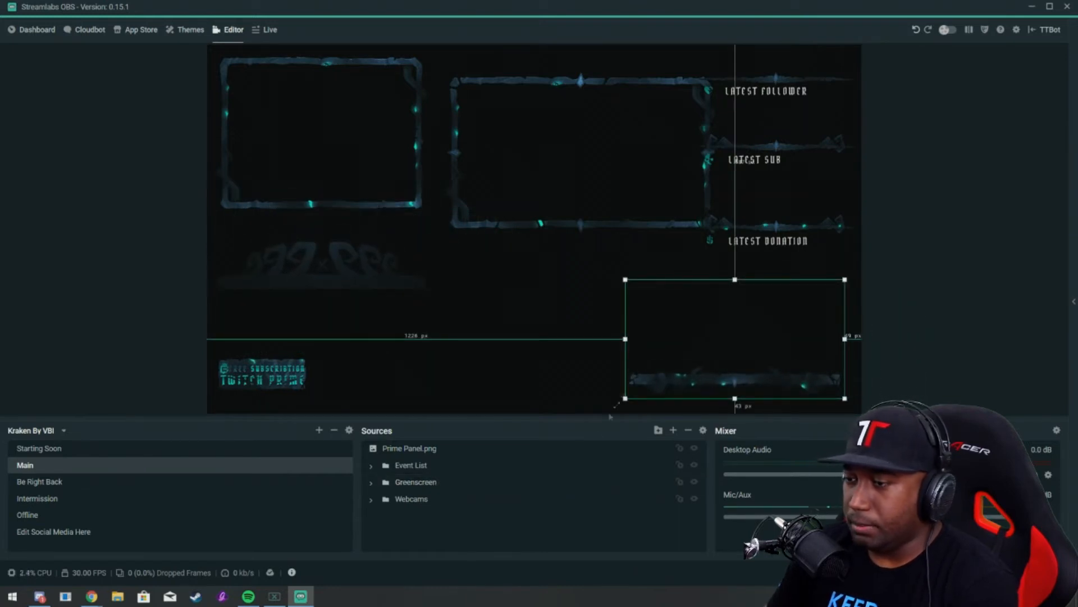
- Hide the 4x3 and 16x9 webcam frame images in the Webcams folder and collapse the folder
{"action": "left_click", "coordinate": [371, 499]}
{"action": "left_click", "coordinate": [694, 515]}
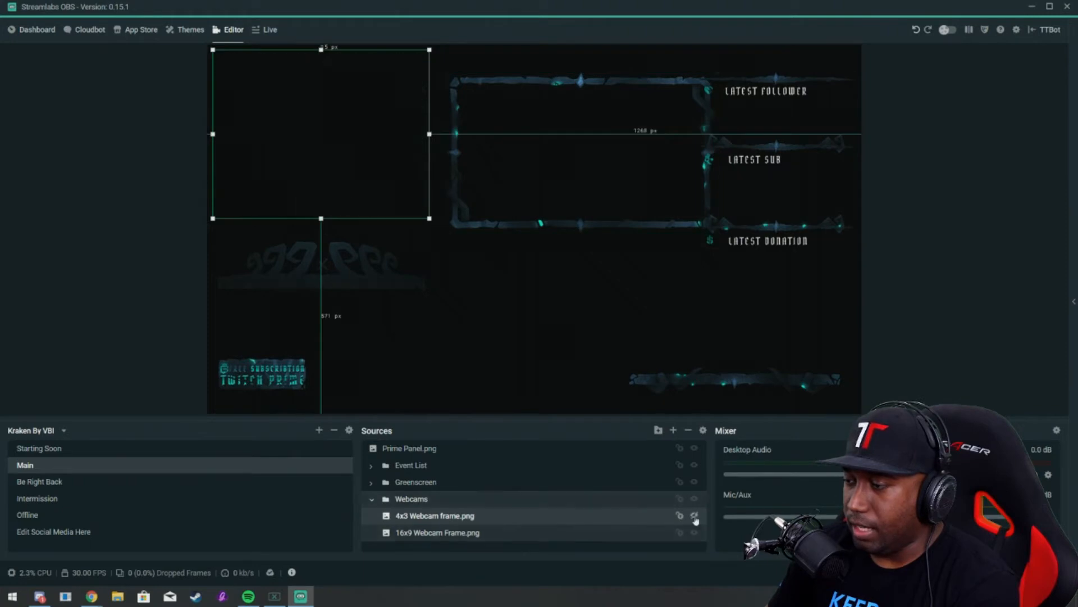
{"action": "left_click", "coordinate": [694, 532]}
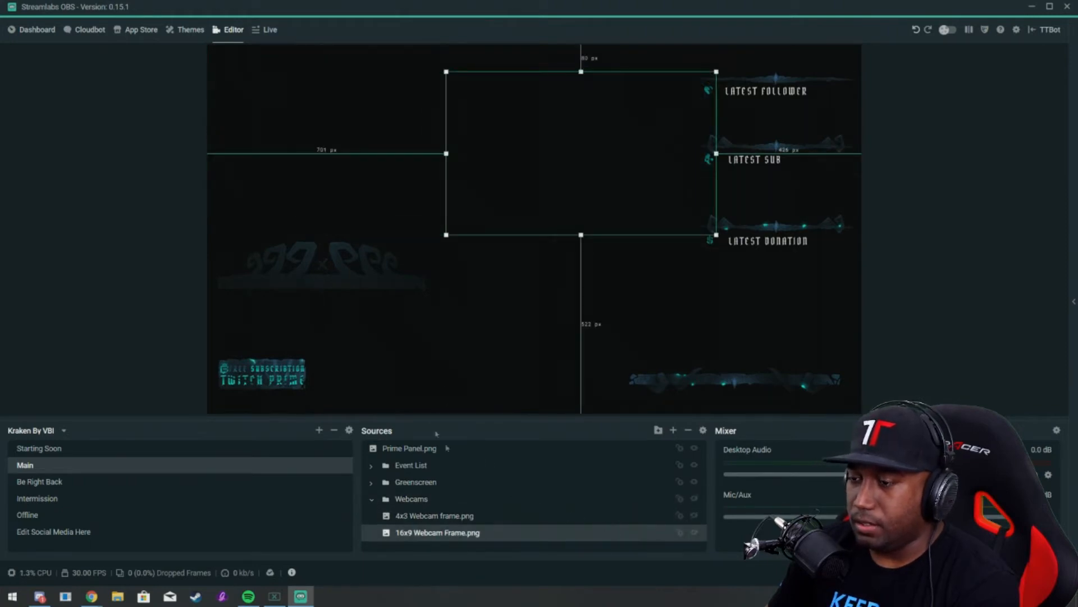
{"action": "left_click", "coordinate": [371, 499]}
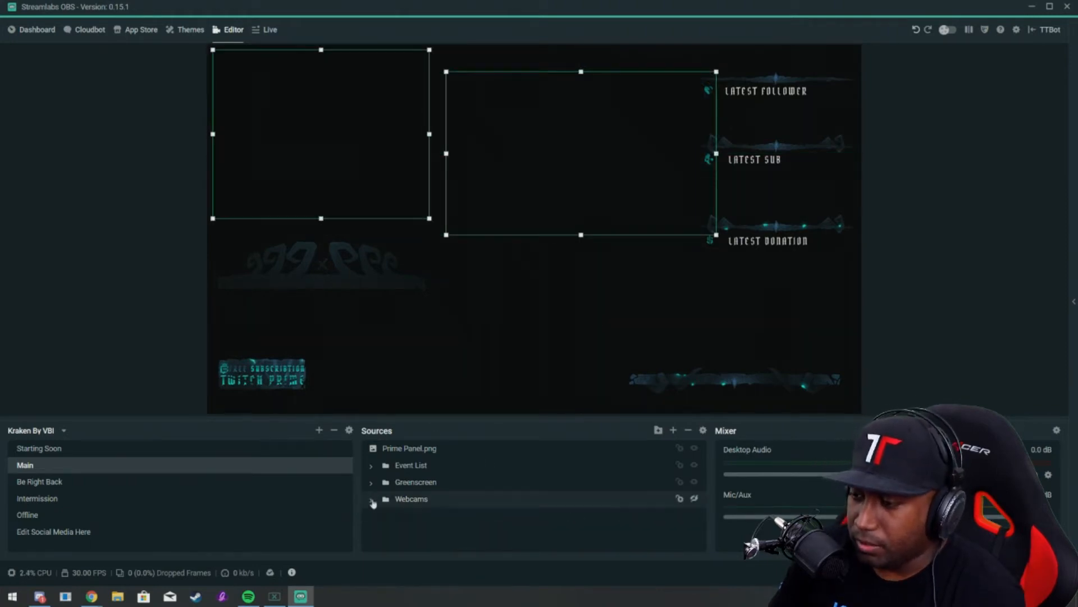
- Hide the backdrop image in the Greenscreen folder and move the front bar to the canvas's left edge, about 401 px from the bottom
{"action": "left_click", "coordinate": [372, 482]}
{"action": "left_click", "coordinate": [450, 502]}
{"action": "left_click", "coordinate": [490, 515]}
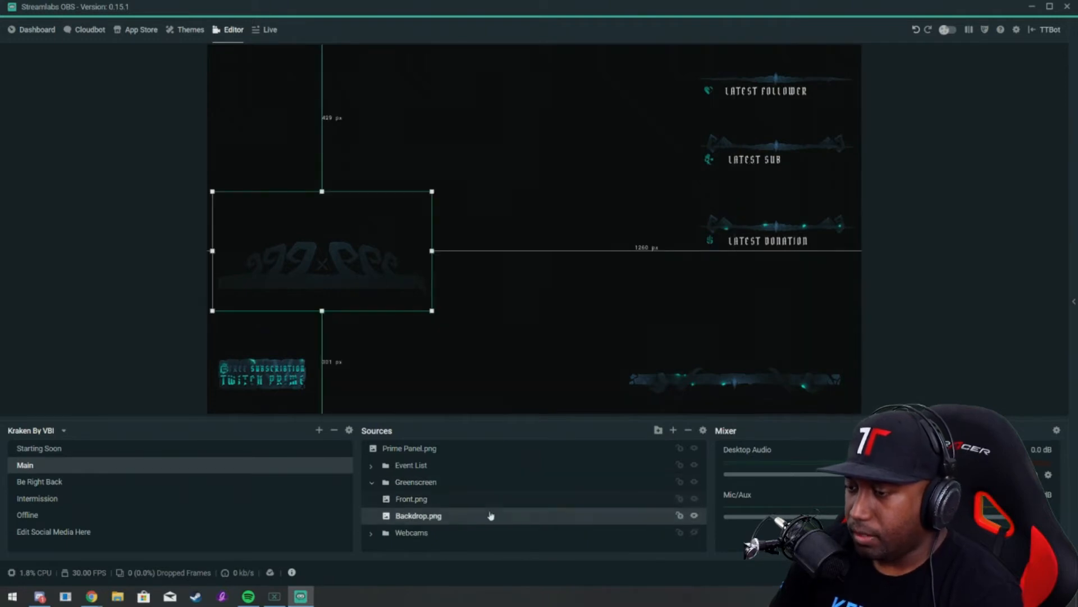
{"action": "left_click", "coordinate": [695, 516]}
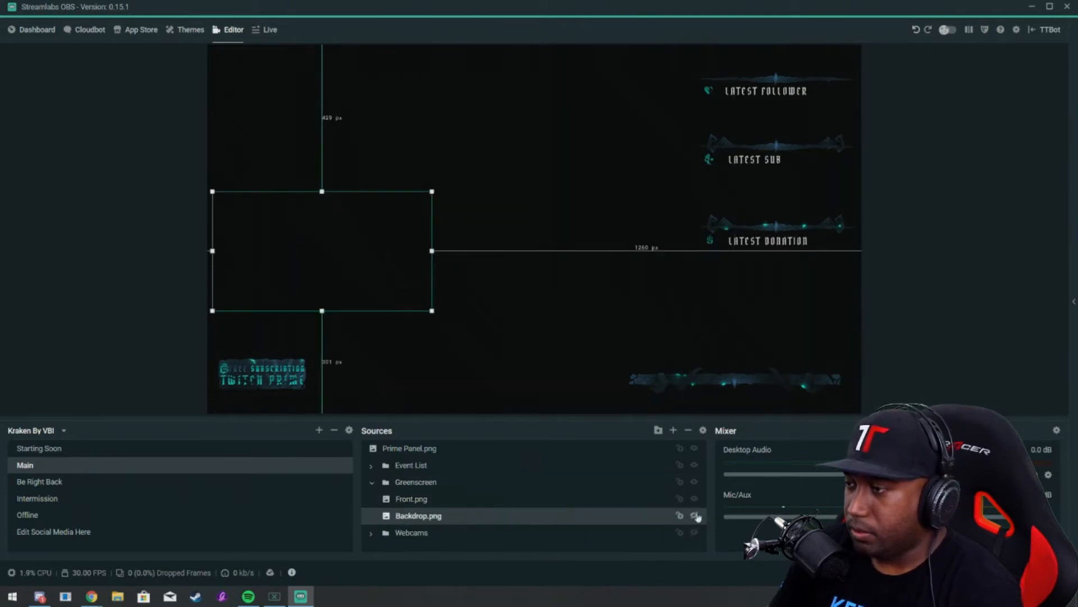
{"action": "left_click_drag", "start_coordinate": [704, 387], "coordinate": [299, 256]}
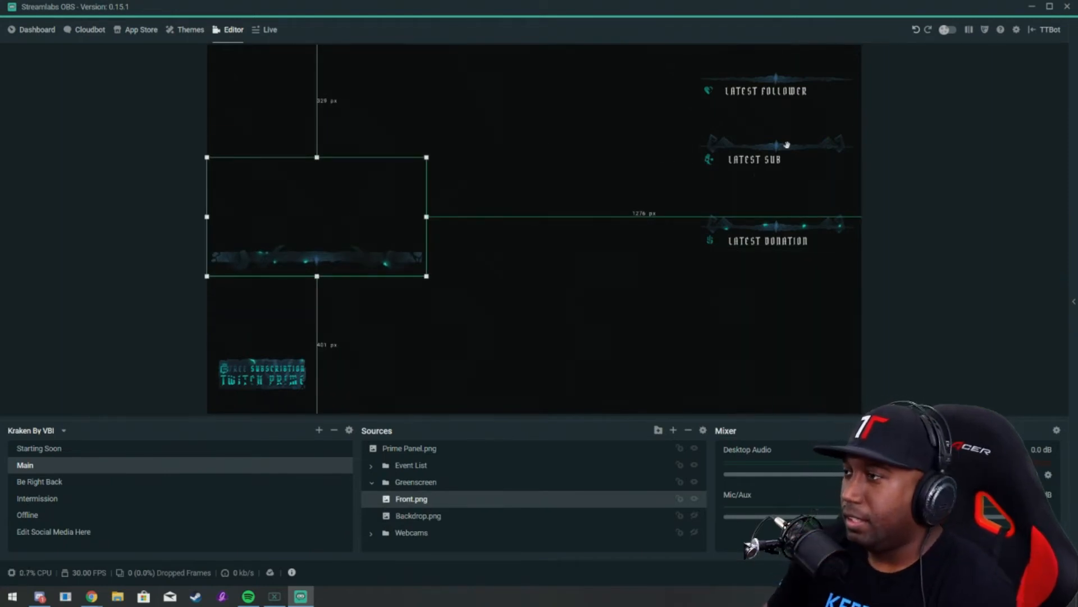
{"action": "left_click", "coordinate": [787, 77]}
{"action": "left_click", "coordinate": [635, 121]}
{"action": "left_click", "coordinate": [781, 79]}
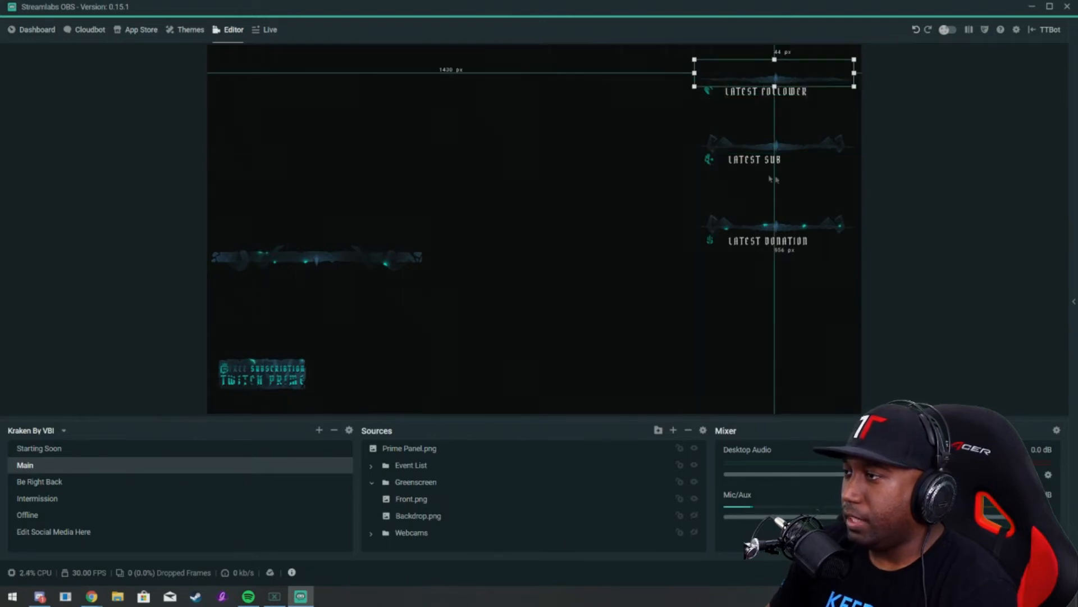
{"action": "left_click", "coordinate": [768, 238]}
{"action": "left_click", "coordinate": [621, 291]}
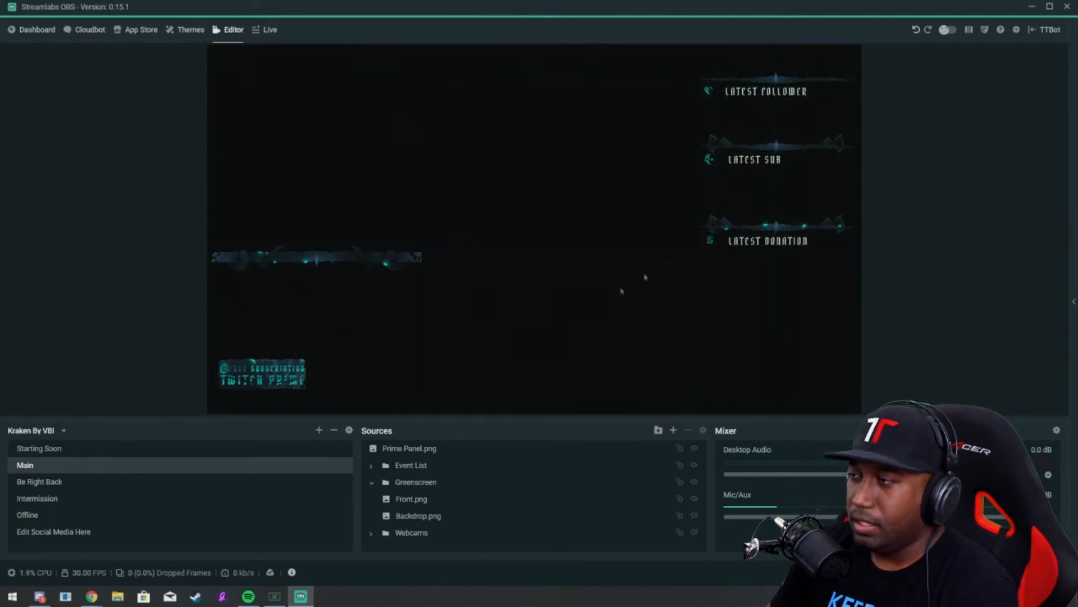
{"action": "left_click", "coordinate": [777, 81]}
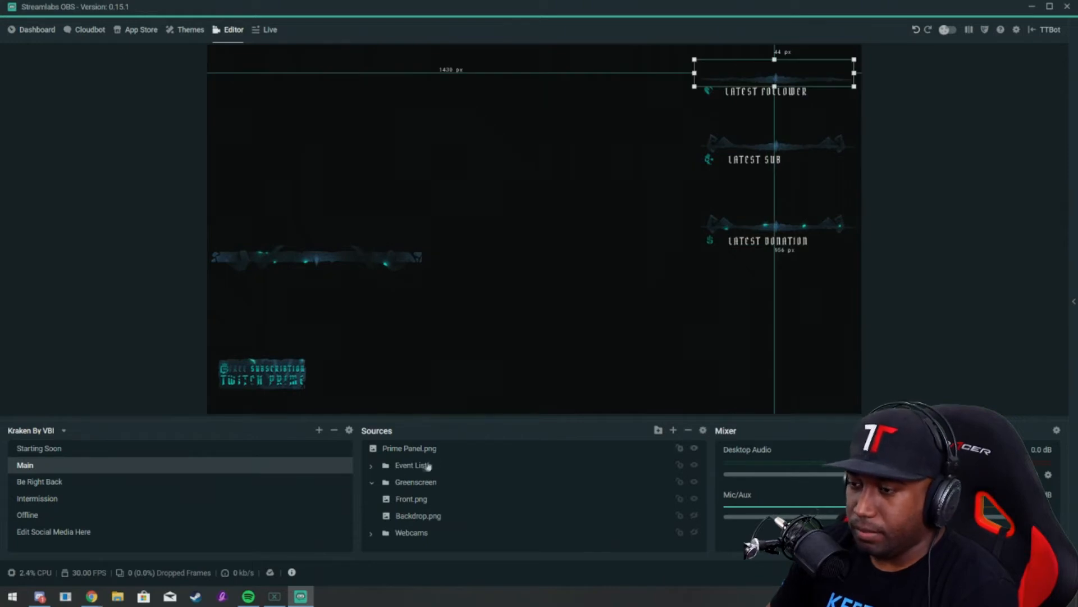
- Collapse the Greenscreen folder and scale down the whole Event List group near the canvas's upper-right corner
{"action": "left_click", "coordinate": [372, 484]}
{"action": "left_click", "coordinate": [416, 467]}
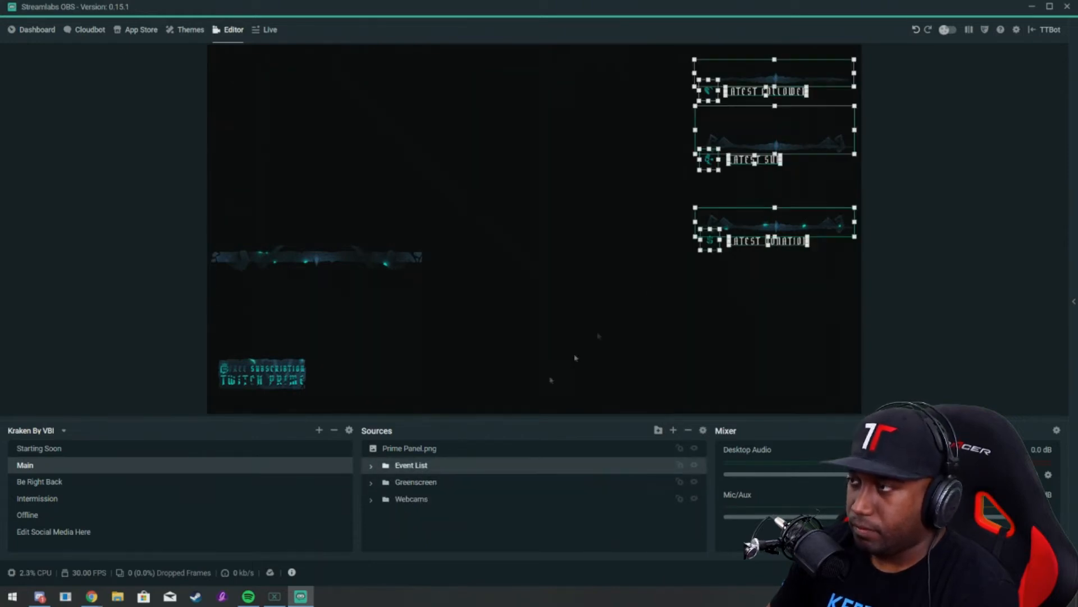
{"action": "mouse_move", "coordinate": [785, 135]}
{"action": "left_mouse_down"}
{"action": "mouse_move", "coordinate": [742, 167]}
{"action": "mouse_move", "coordinate": [772, 137]}
{"action": "left_mouse_up"}
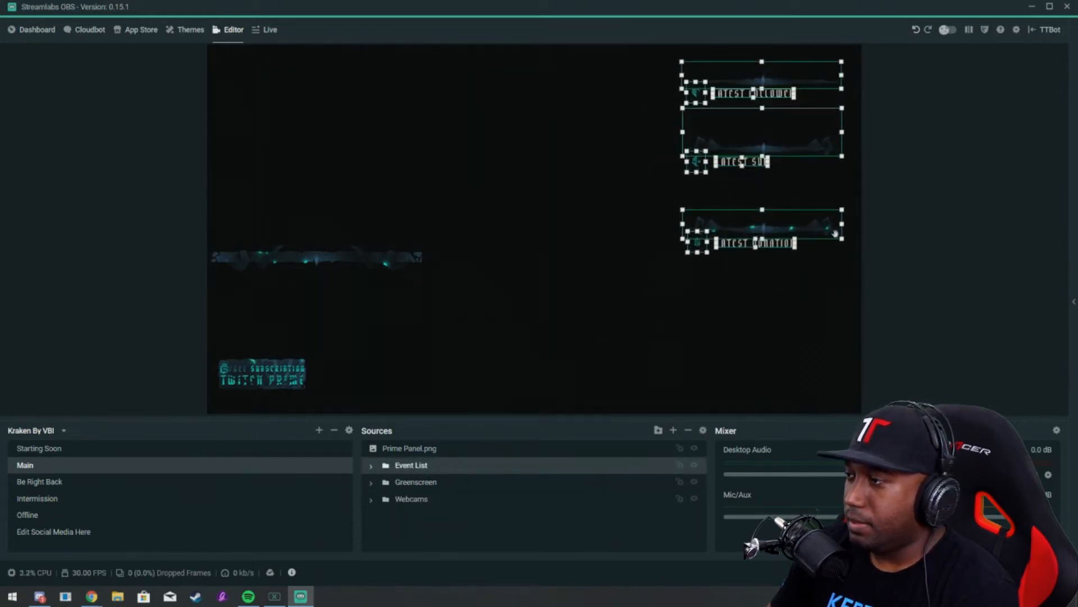
{"action": "left_click_drag", "start_coordinate": [843, 240], "coordinate": [812, 195]}
{"action": "left_click_drag", "start_coordinate": [772, 121], "coordinate": [831, 111]}
{"action": "left_click_drag", "start_coordinate": [854, 177], "coordinate": [840, 162]}
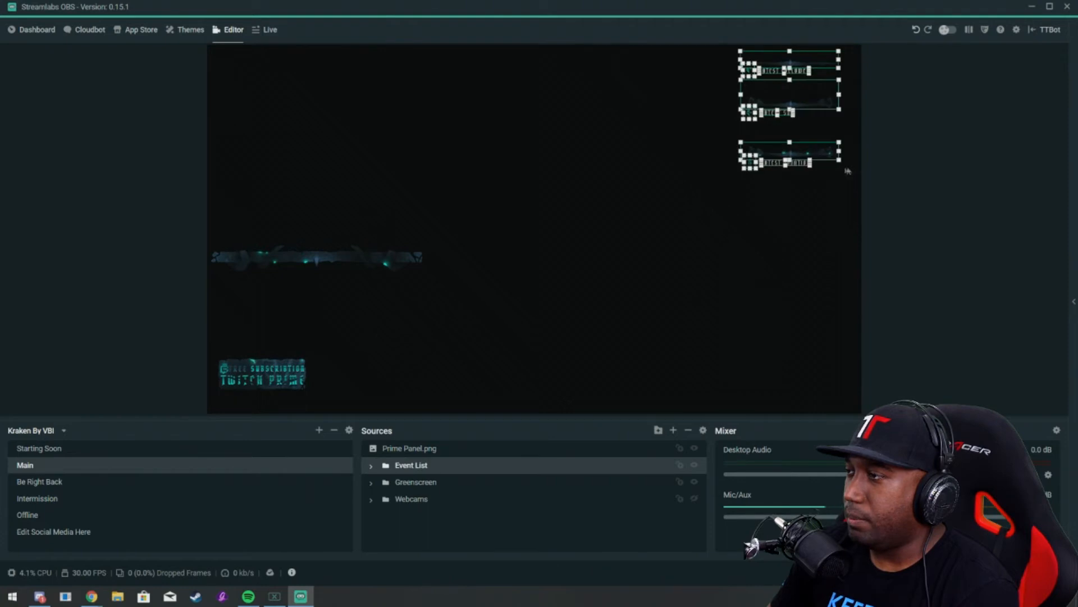
- Move the Event List group into the canvas's upper-right corner and hide the Prime Panel image
{"action": "left_click", "coordinate": [799, 186]}
{"action": "left_click", "coordinate": [803, 99]}
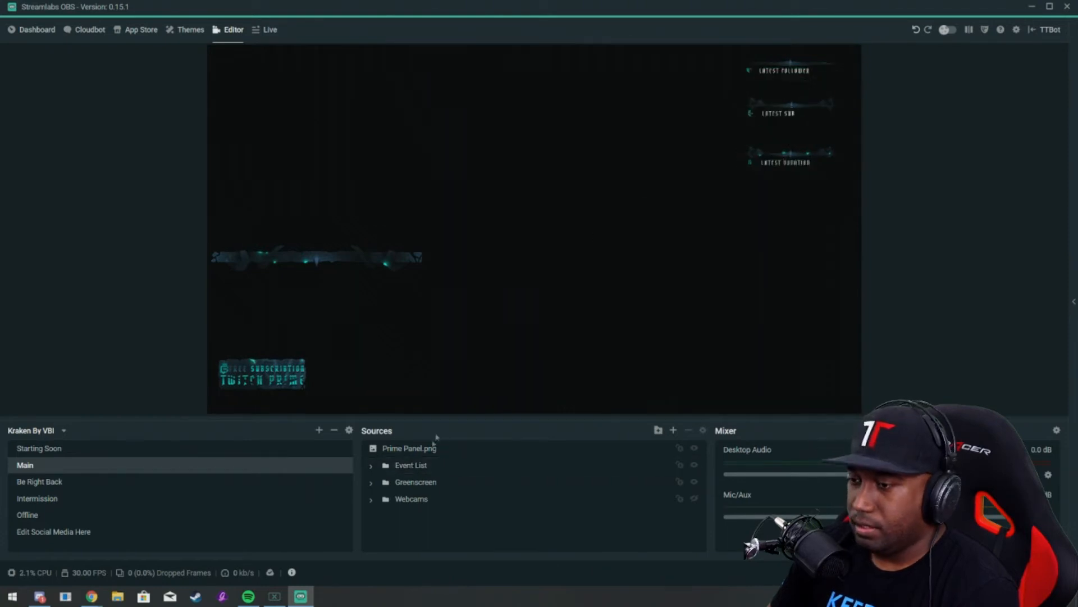
{"action": "left_click", "coordinate": [415, 465]}
{"action": "left_click_drag", "start_coordinate": [833, 96], "coordinate": [847, 88]}
{"action": "left_click", "coordinate": [809, 248]}
{"action": "left_click", "coordinate": [259, 382]}
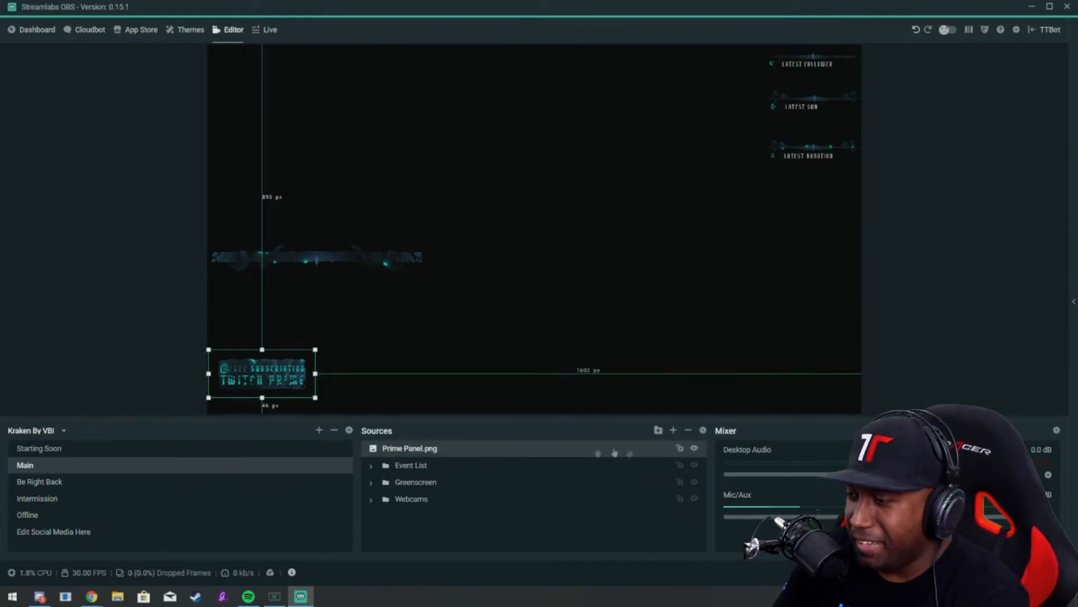
{"action": "left_click", "coordinate": [694, 447]}
- Move the front greenscreen bar to the canvas's lower-right corner and shrink it to start about 1466 px from the left edge
{"action": "left_click", "coordinate": [416, 255]}
{"action": "left_click_drag", "start_coordinate": [417, 255], "coordinate": [851, 383]}
{"action": "left_click_drag", "start_coordinate": [646, 289], "coordinate": [758, 335]}
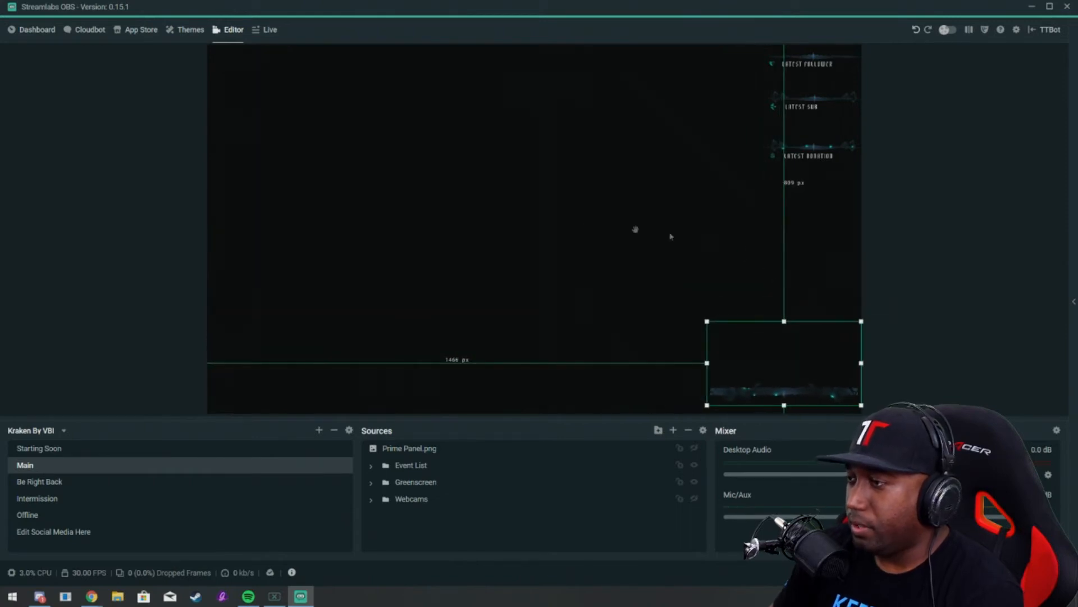
{"action": "left_click", "coordinate": [581, 226]}
{"action": "left_click", "coordinate": [428, 289]}
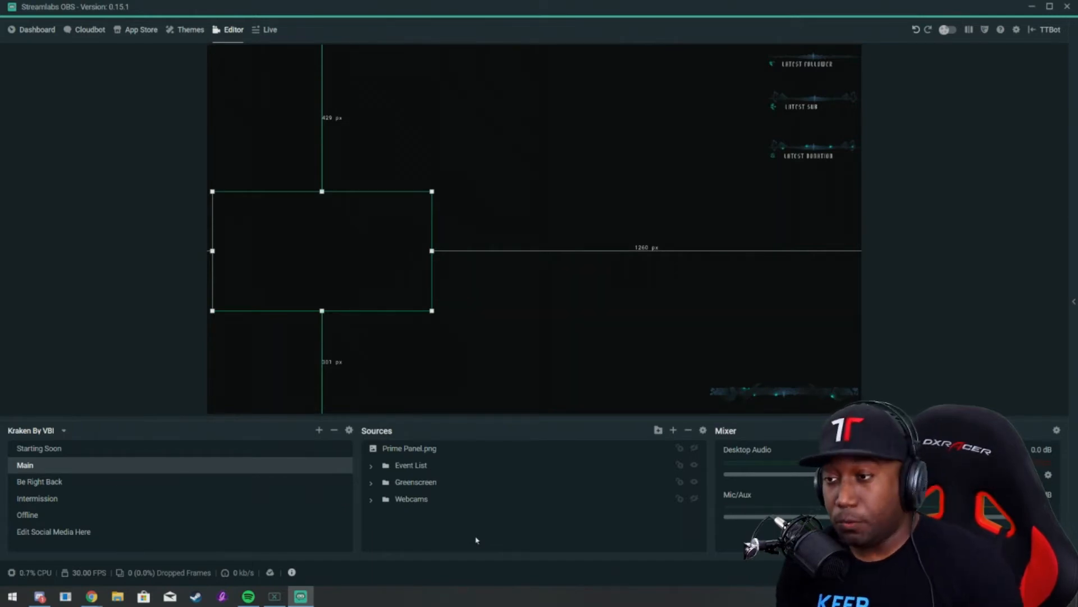
- Add a Video Capture Device source named Xbox with its default device settings, and delete it again
{"action": "left_click", "coordinate": [673, 430]}
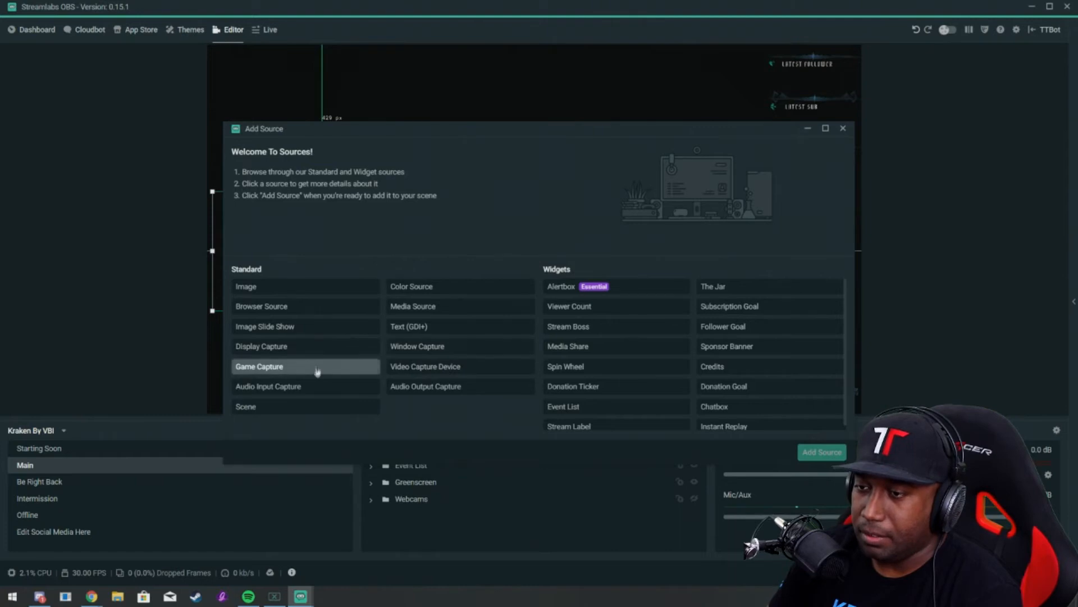
{"action": "double_click", "coordinate": [460, 372]}
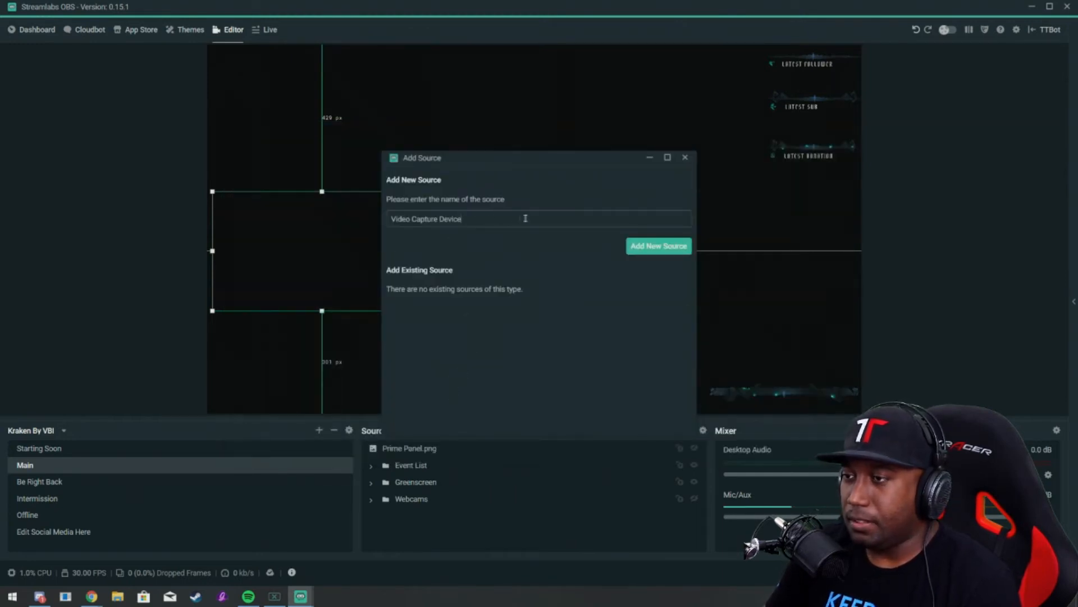
{"action": "triple_click", "coordinate": [527, 218]}
{"action": "type", "text": "Xbox"}
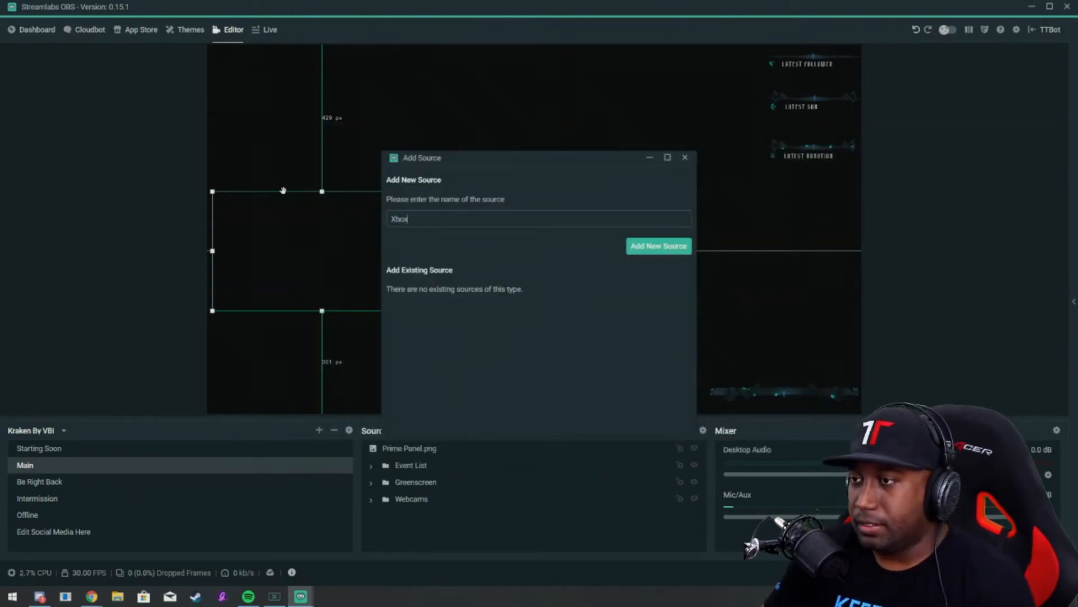
{"action": "left_click", "coordinate": [677, 249]}
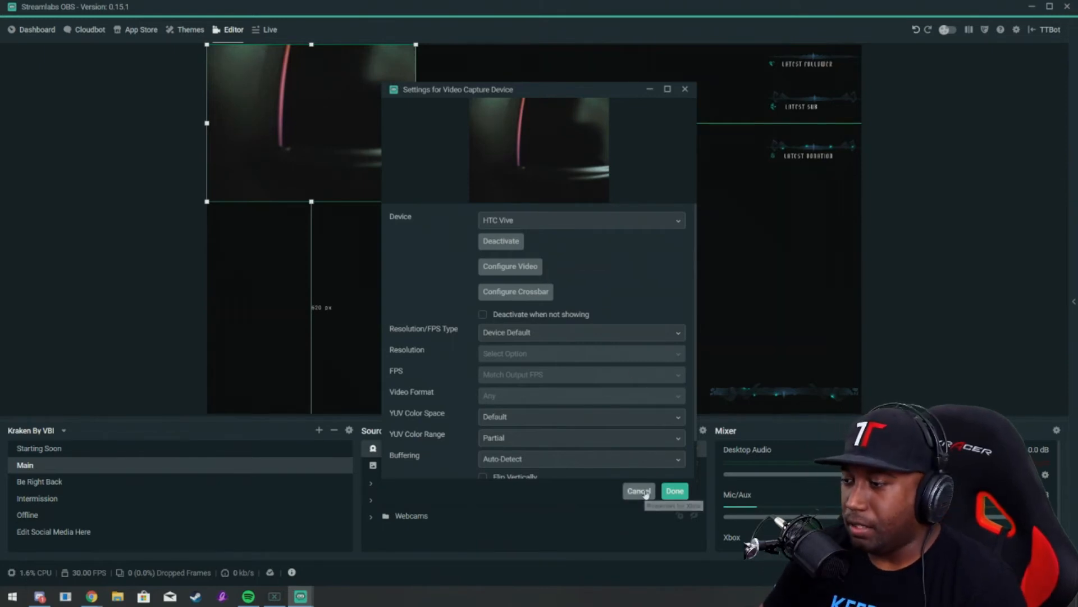
{"action": "left_click", "coordinate": [675, 492]}
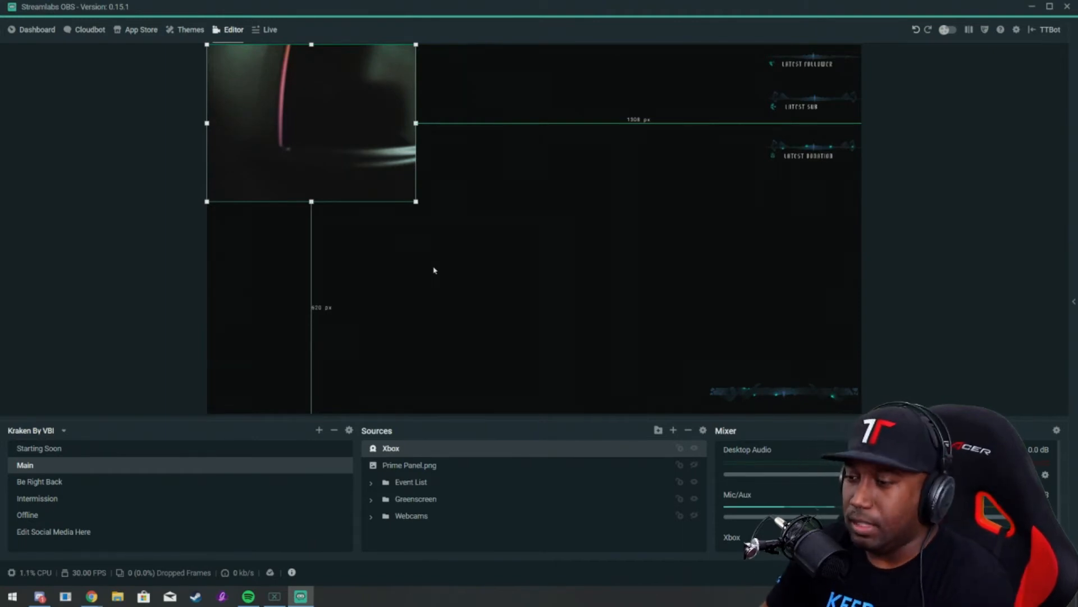
{"action": "key", "text": "Delete"}
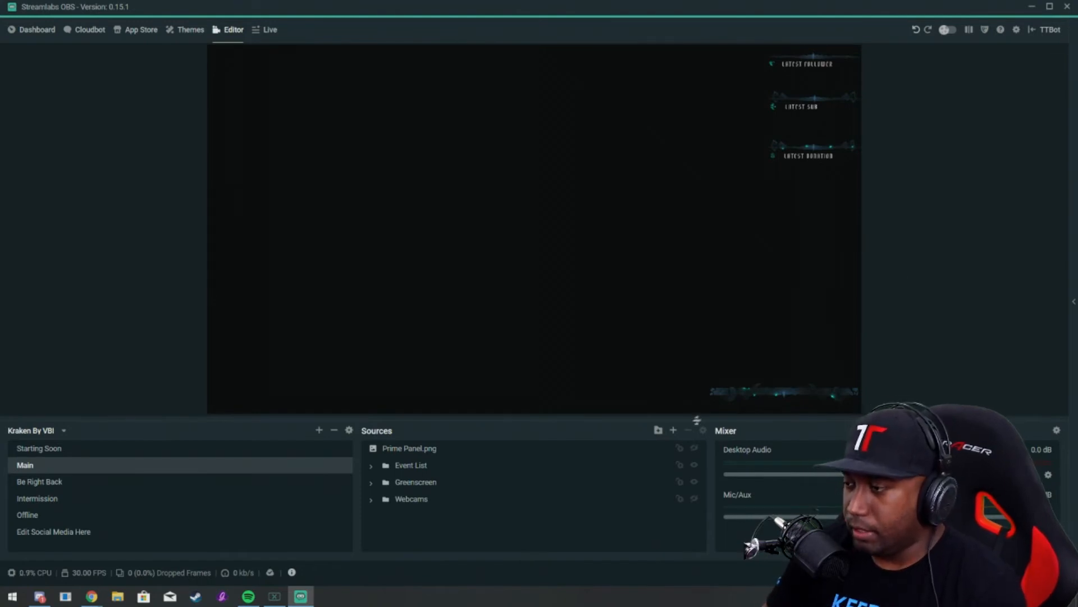
- Add a Video Capture Device source named Xbox using the HTC Vive device and place it below the Webcams folder in the source order
{"action": "left_click", "coordinate": [673, 430]}
{"action": "double_click", "coordinate": [455, 366]}
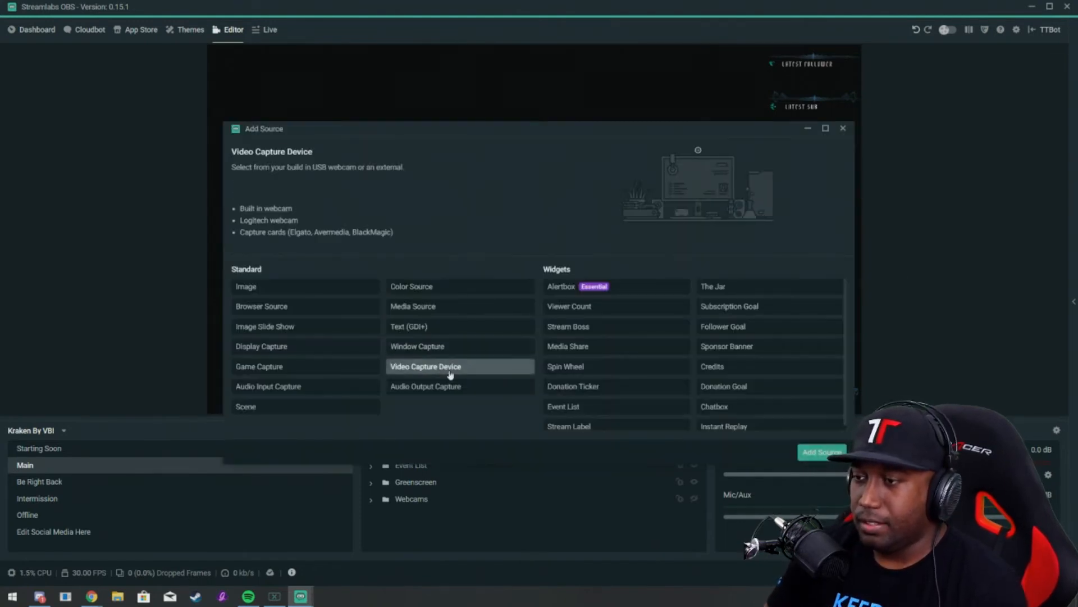
{"action": "double_click", "coordinate": [450, 219]}
{"action": "key", "text": "ctrl+a"}
{"action": "type", "text": "Xbox"}
{"action": "key", "text": "BackSpace"}
{"action": "key", "text": "BackSpace"}
{"action": "type", "text": "ox"}
{"action": "left_click", "coordinate": [647, 246]}
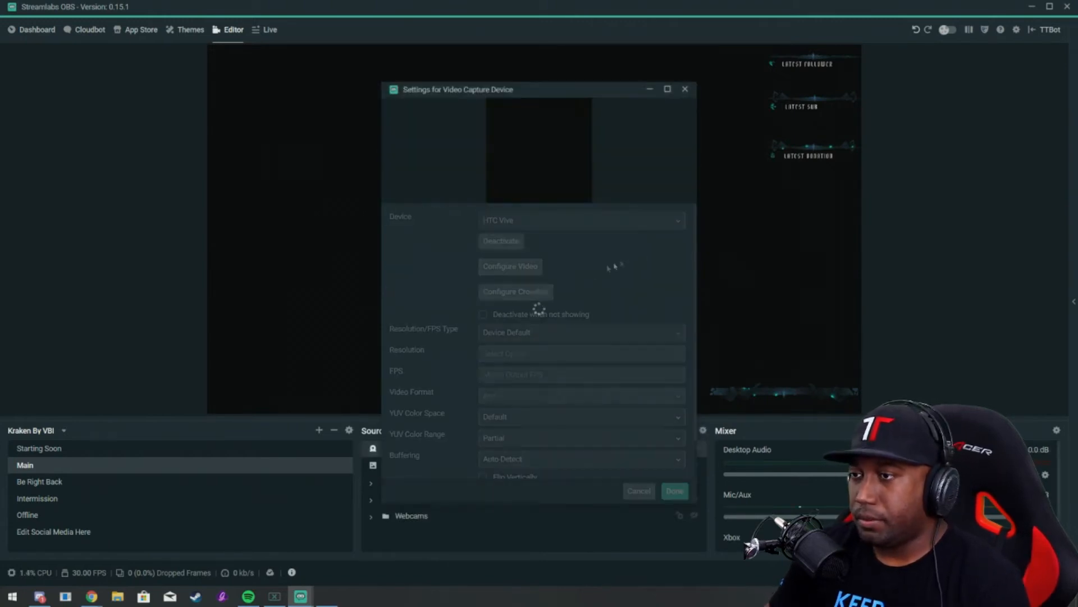
{"action": "left_click", "coordinate": [674, 490]}
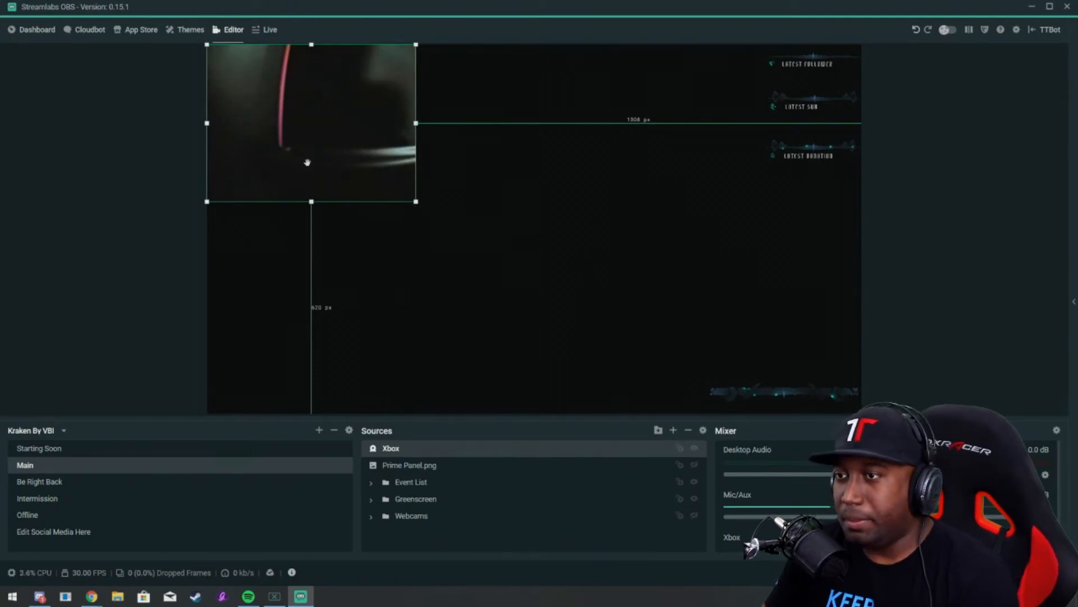
{"action": "left_click_drag", "start_coordinate": [423, 447], "coordinate": [427, 548]}
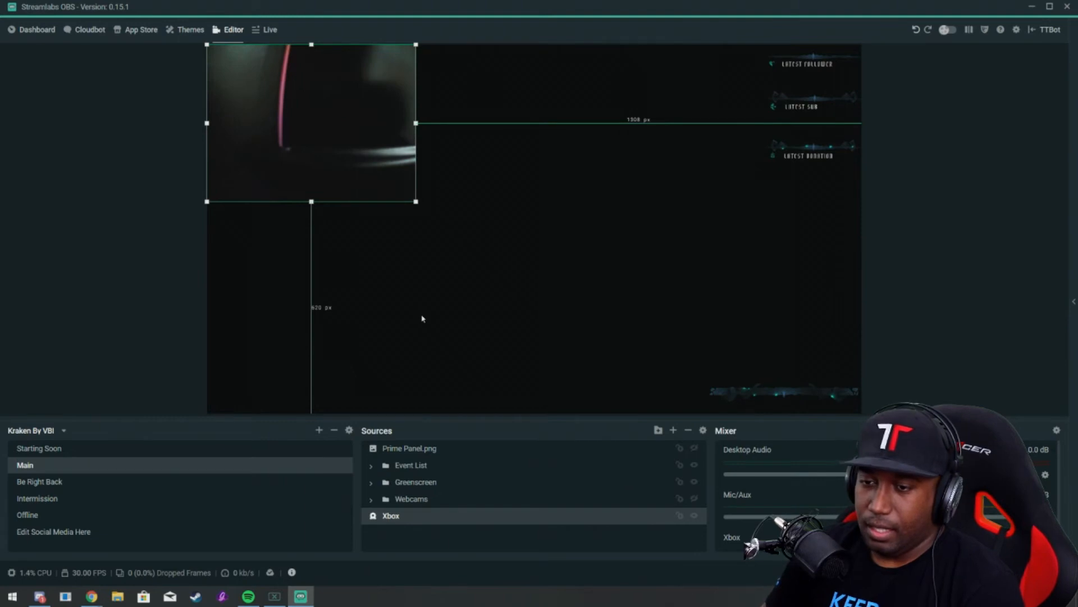
- Review the Be Right Back and Intermission scenes, staying logged in to the account
{"action": "left_click", "coordinate": [63, 485]}
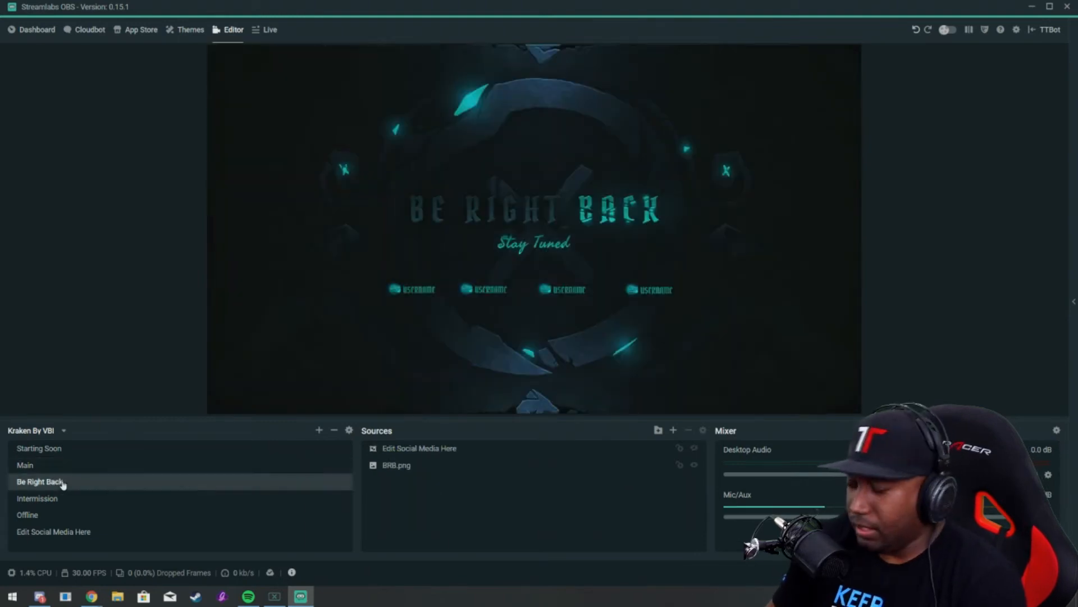
{"action": "left_click", "coordinate": [57, 500]}
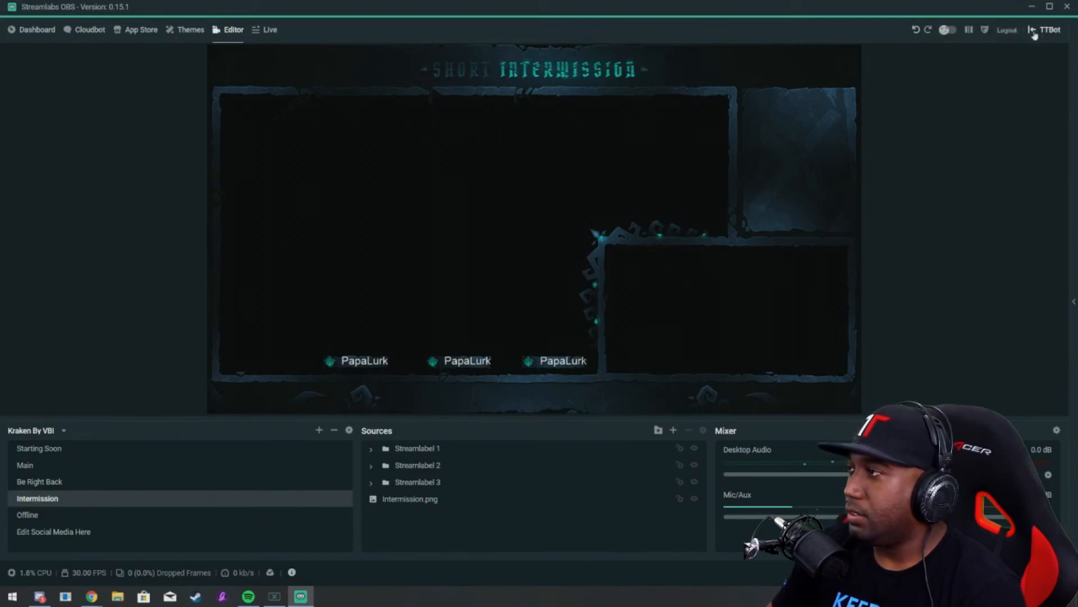
{"action": "left_click", "coordinate": [1053, 33]}
{"action": "left_click", "coordinate": [608, 297]}
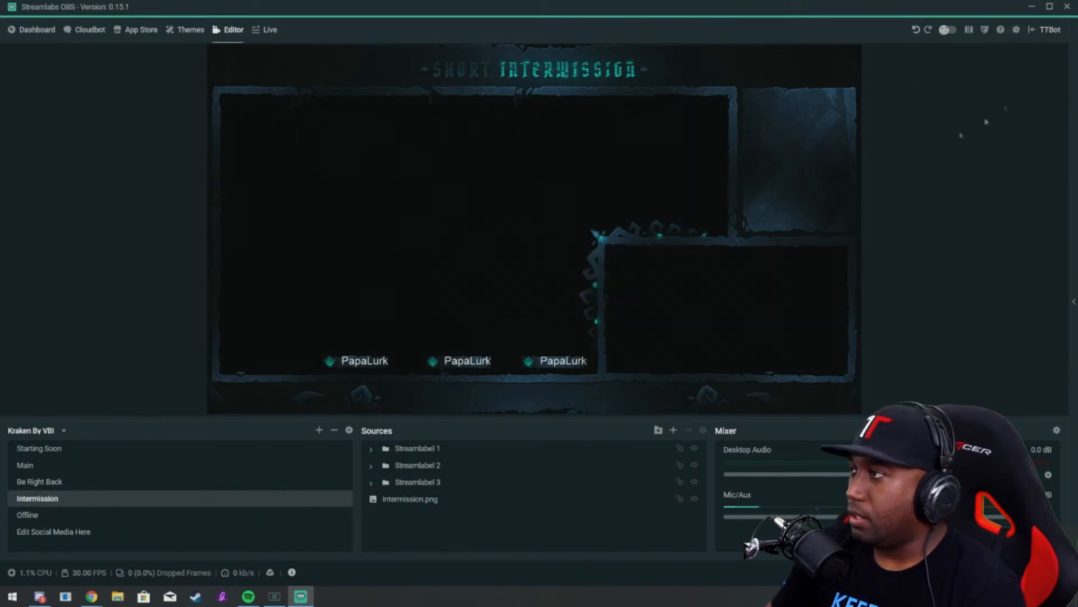
- Examine the Output, Audio, Video and Hotkeys settings, including the output mode and the resolutions, and close the settings
{"action": "left_click", "coordinate": [1016, 30]}
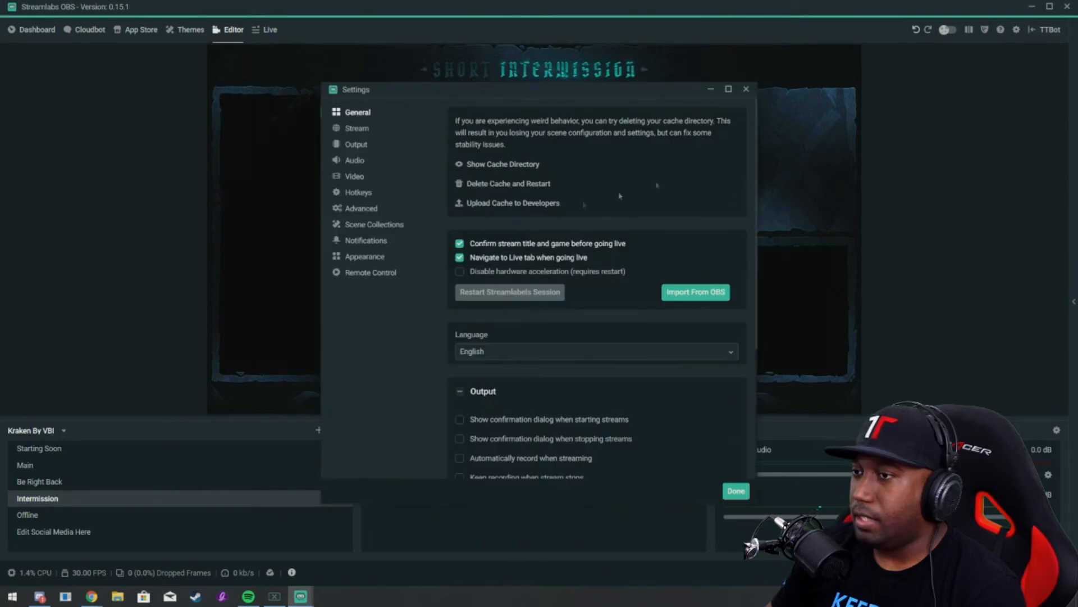
{"action": "left_click", "coordinate": [357, 146]}
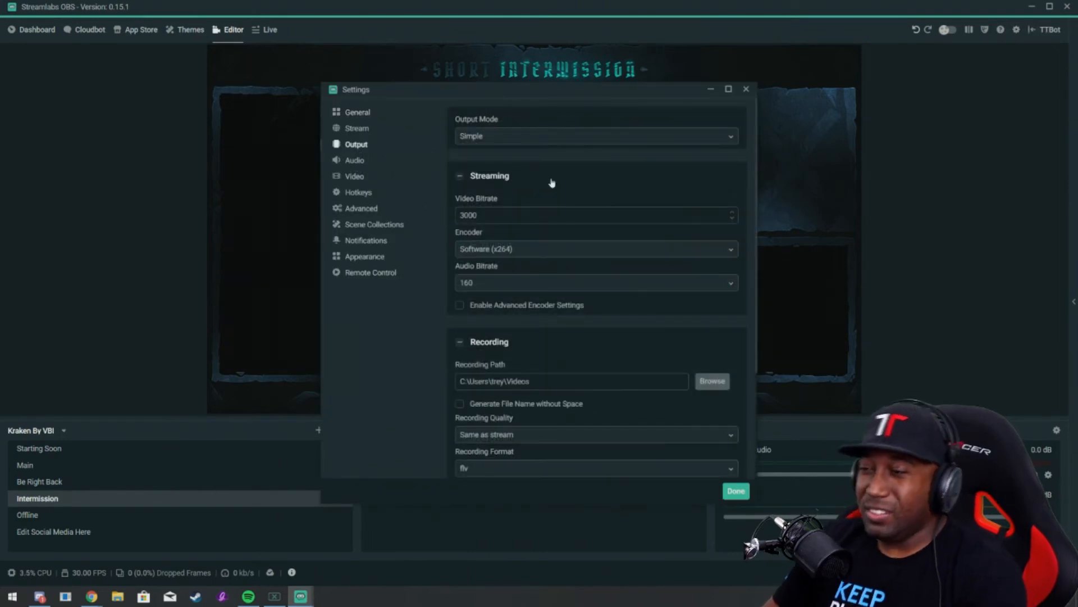
{"action": "left_click", "coordinate": [543, 141]}
{"action": "left_click", "coordinate": [585, 157]}
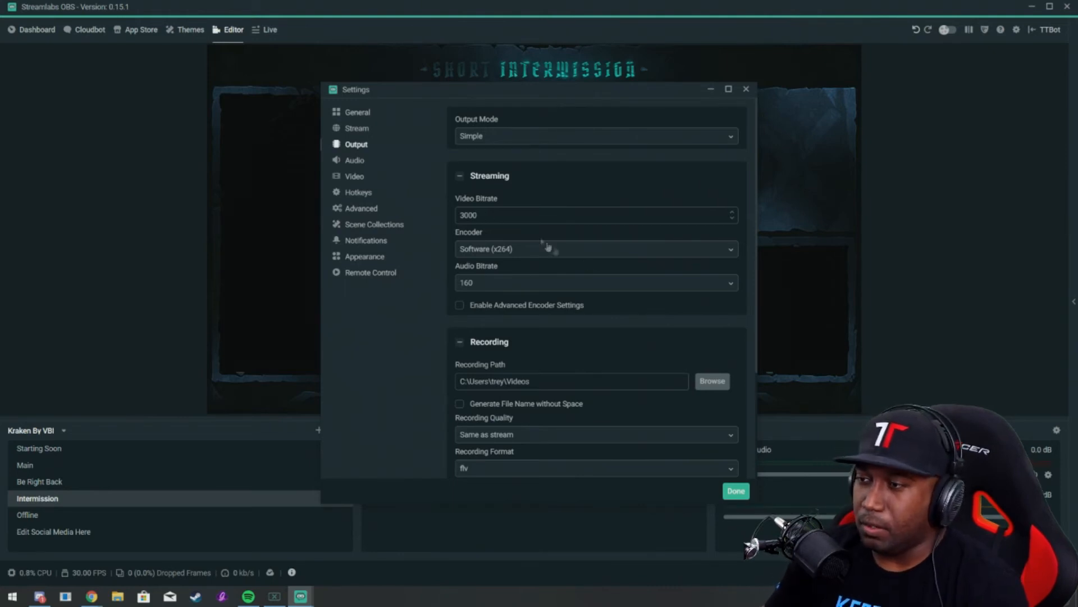
{"action": "left_click", "coordinate": [355, 161]}
{"action": "left_click", "coordinate": [364, 178]}
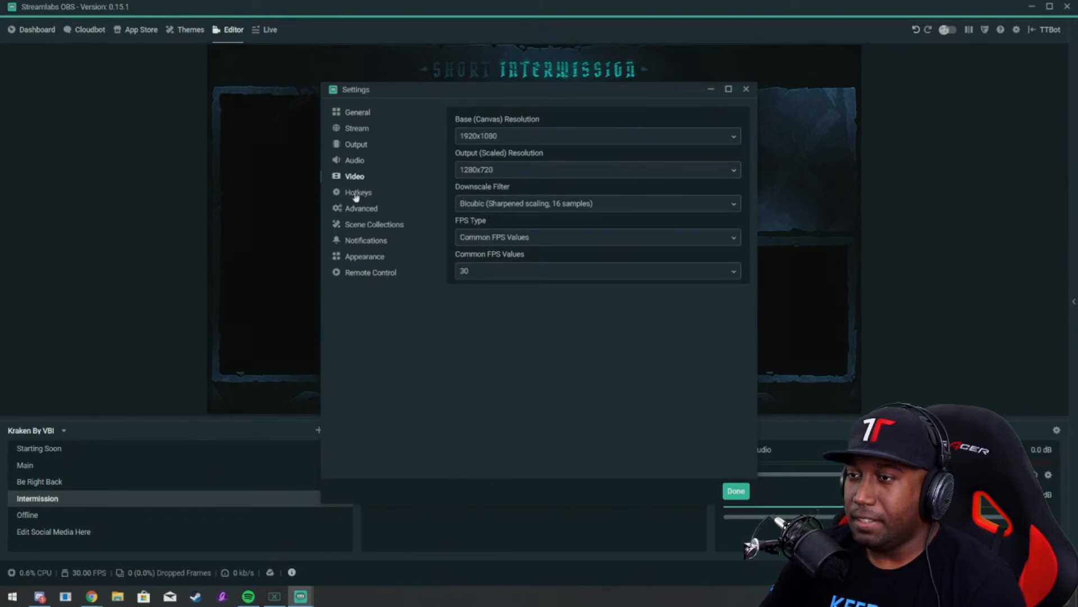
{"action": "left_click", "coordinate": [356, 194]}
{"action": "left_click", "coordinate": [360, 177]}
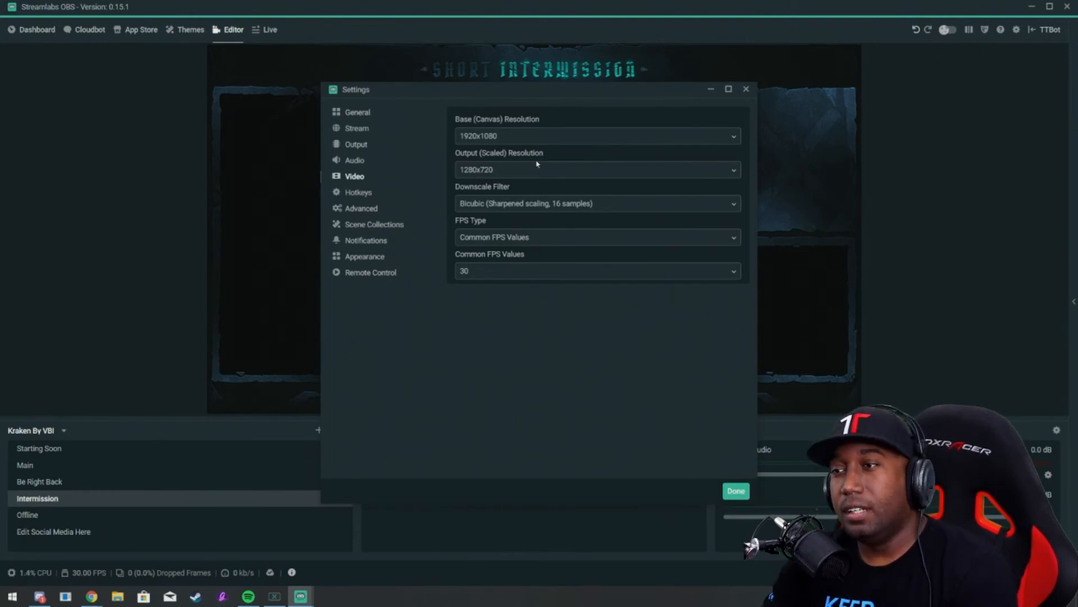
{"action": "left_click", "coordinate": [736, 492]}
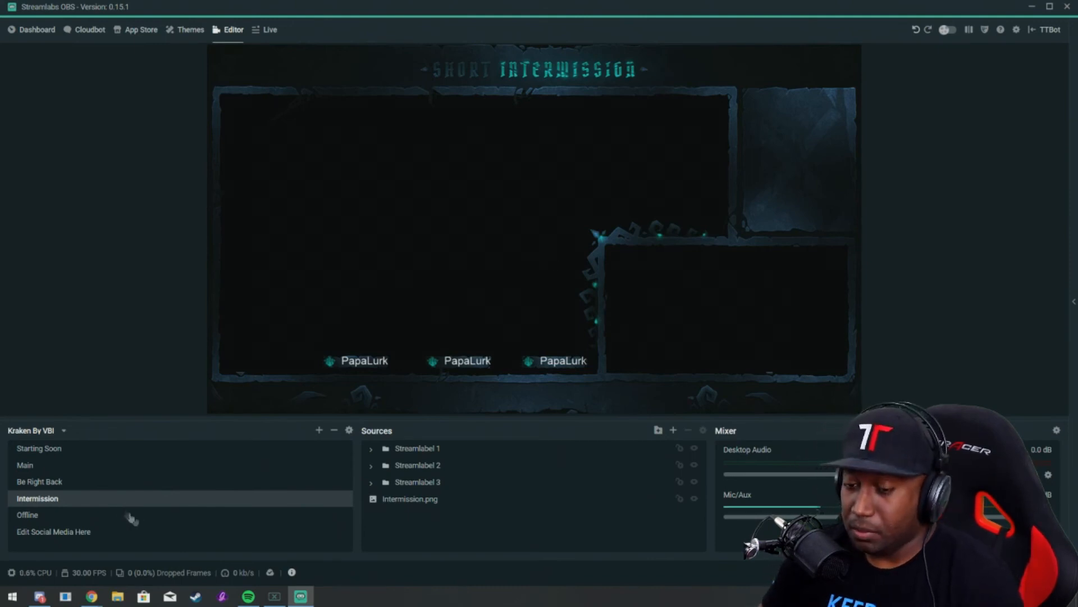
- Review the Offline, Be Right Back and Main scenes, finishing on Starting Soon
{"action": "left_click", "coordinate": [76, 517]}
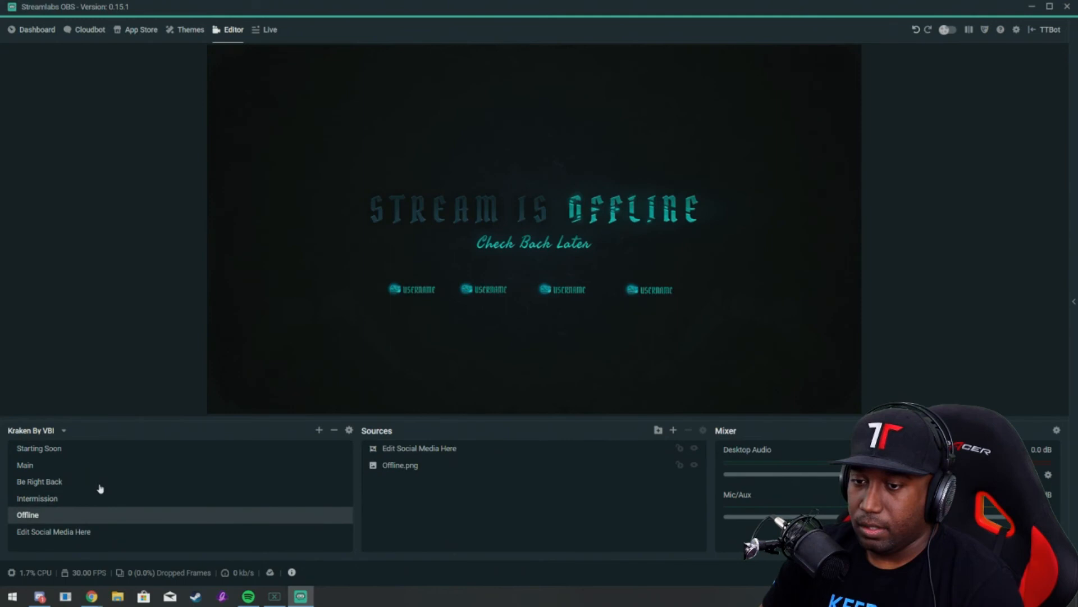
{"action": "left_click", "coordinate": [106, 483]}
{"action": "left_click", "coordinate": [107, 471]}
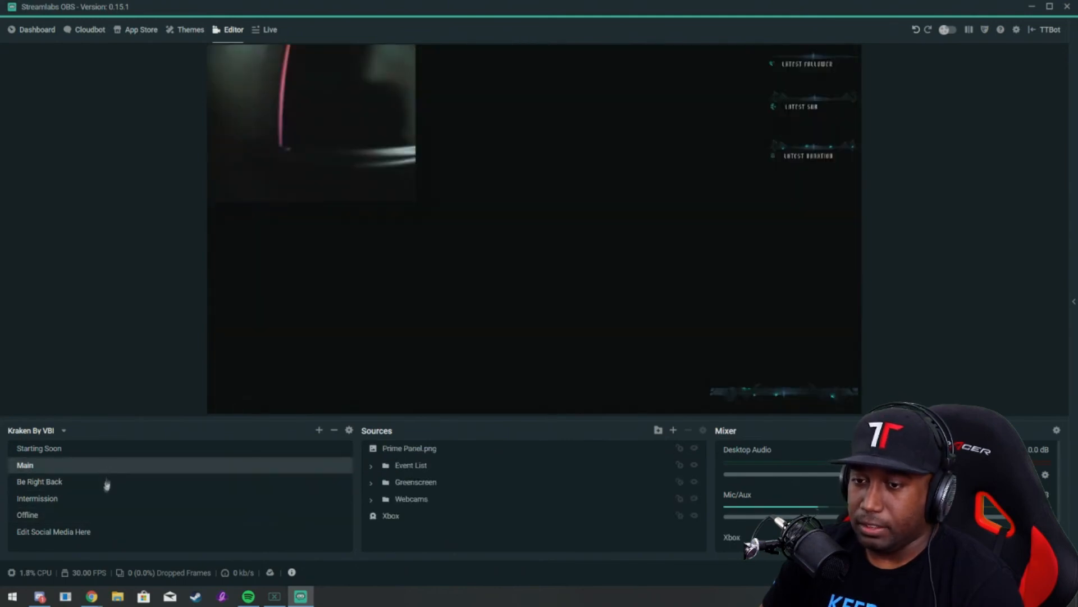
{"action": "left_click", "coordinate": [114, 450]}
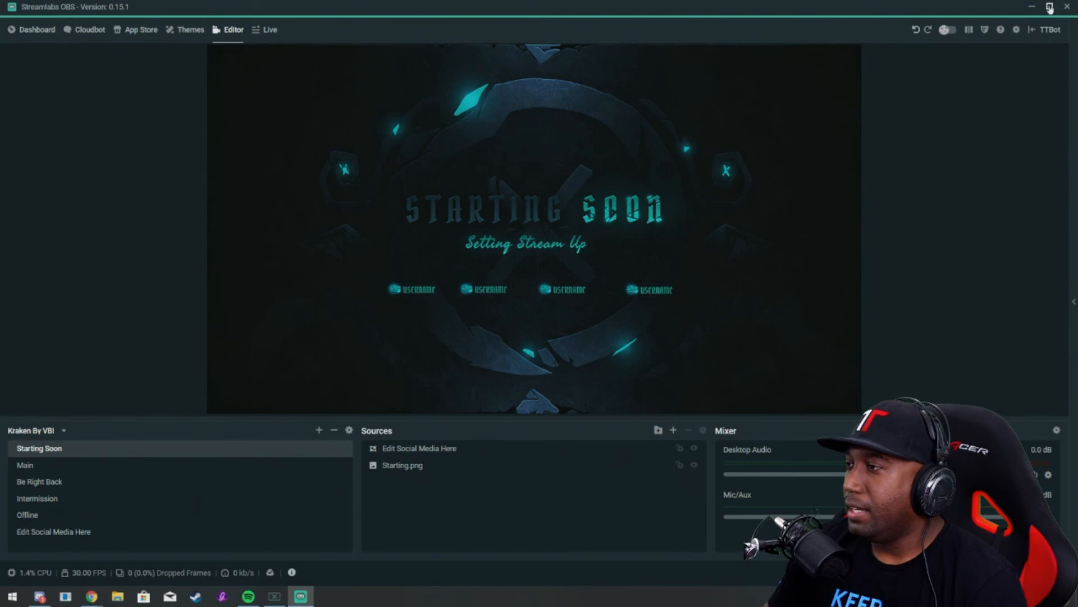
{"action": "left_click", "coordinate": [1049, 7]}
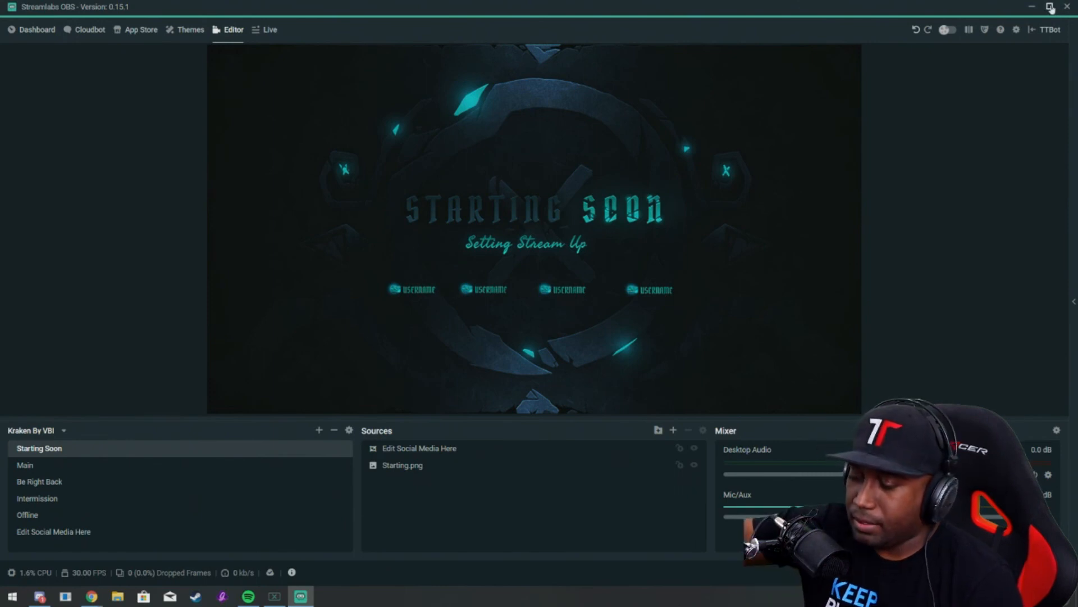